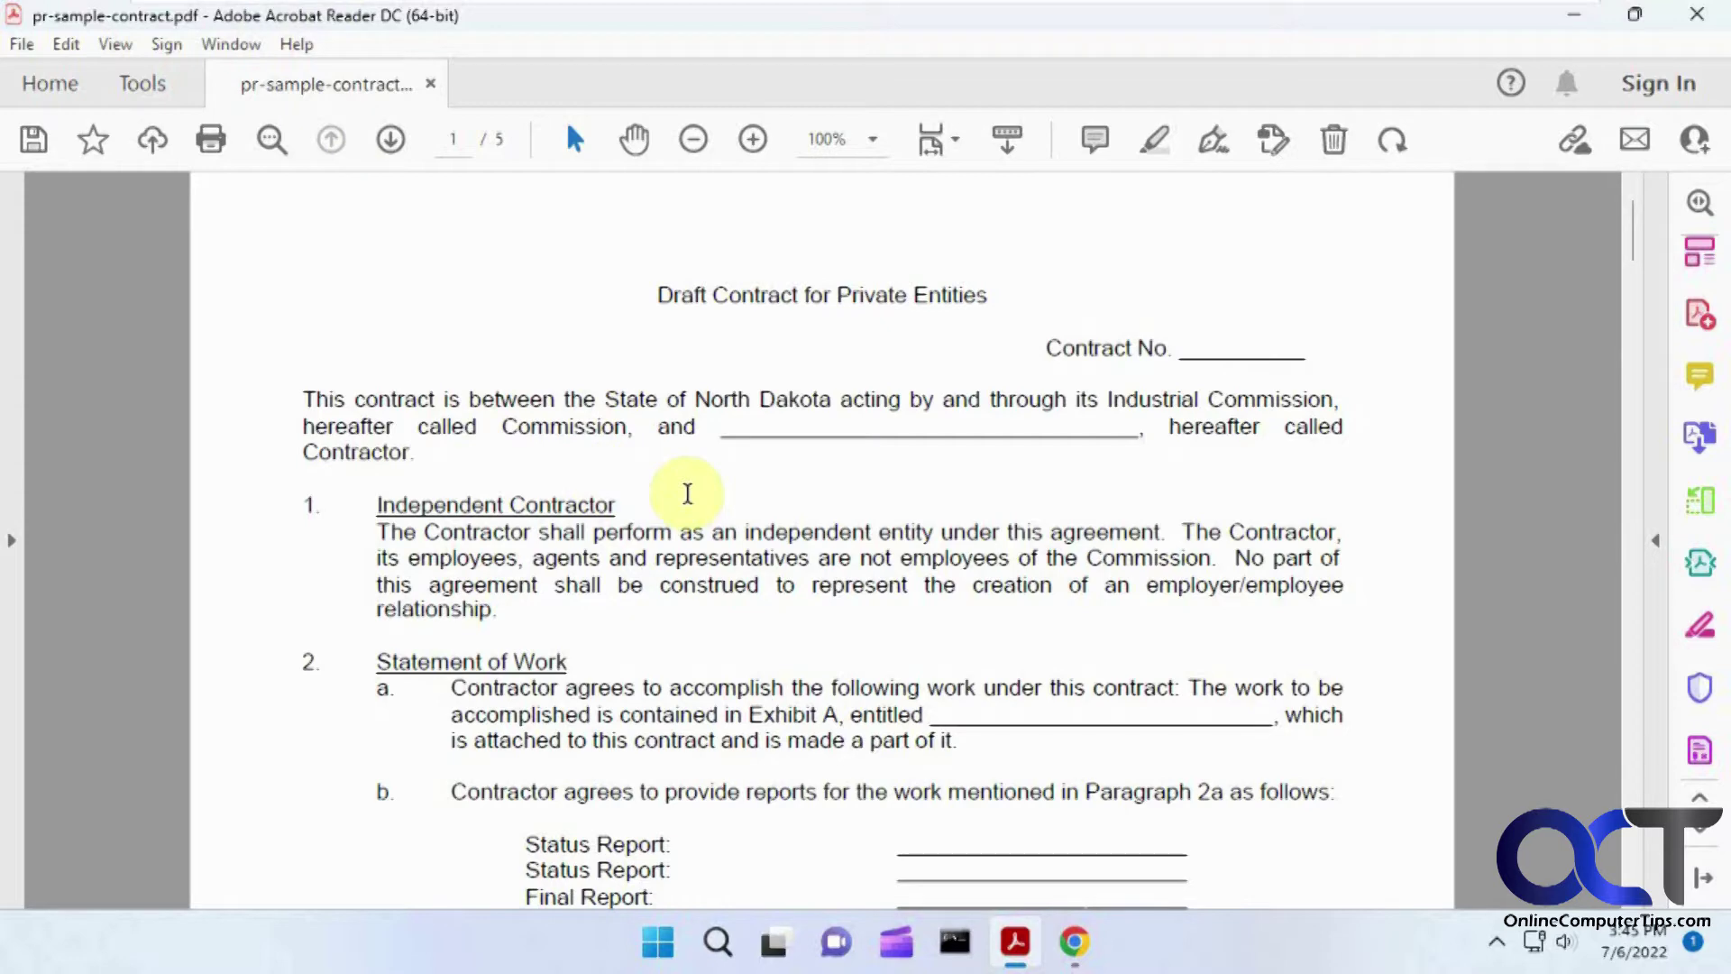
Step: Bring the signature block on page 5 into view and show the Acrobat tools pane
{"action": "left_click_drag", "start_coordinate": [1634, 232], "coordinate": [1622, 856]}
{"action": "scroll", "coordinate": [1024, 398], "scroll_direction": "up", "scroll_amount": 3}
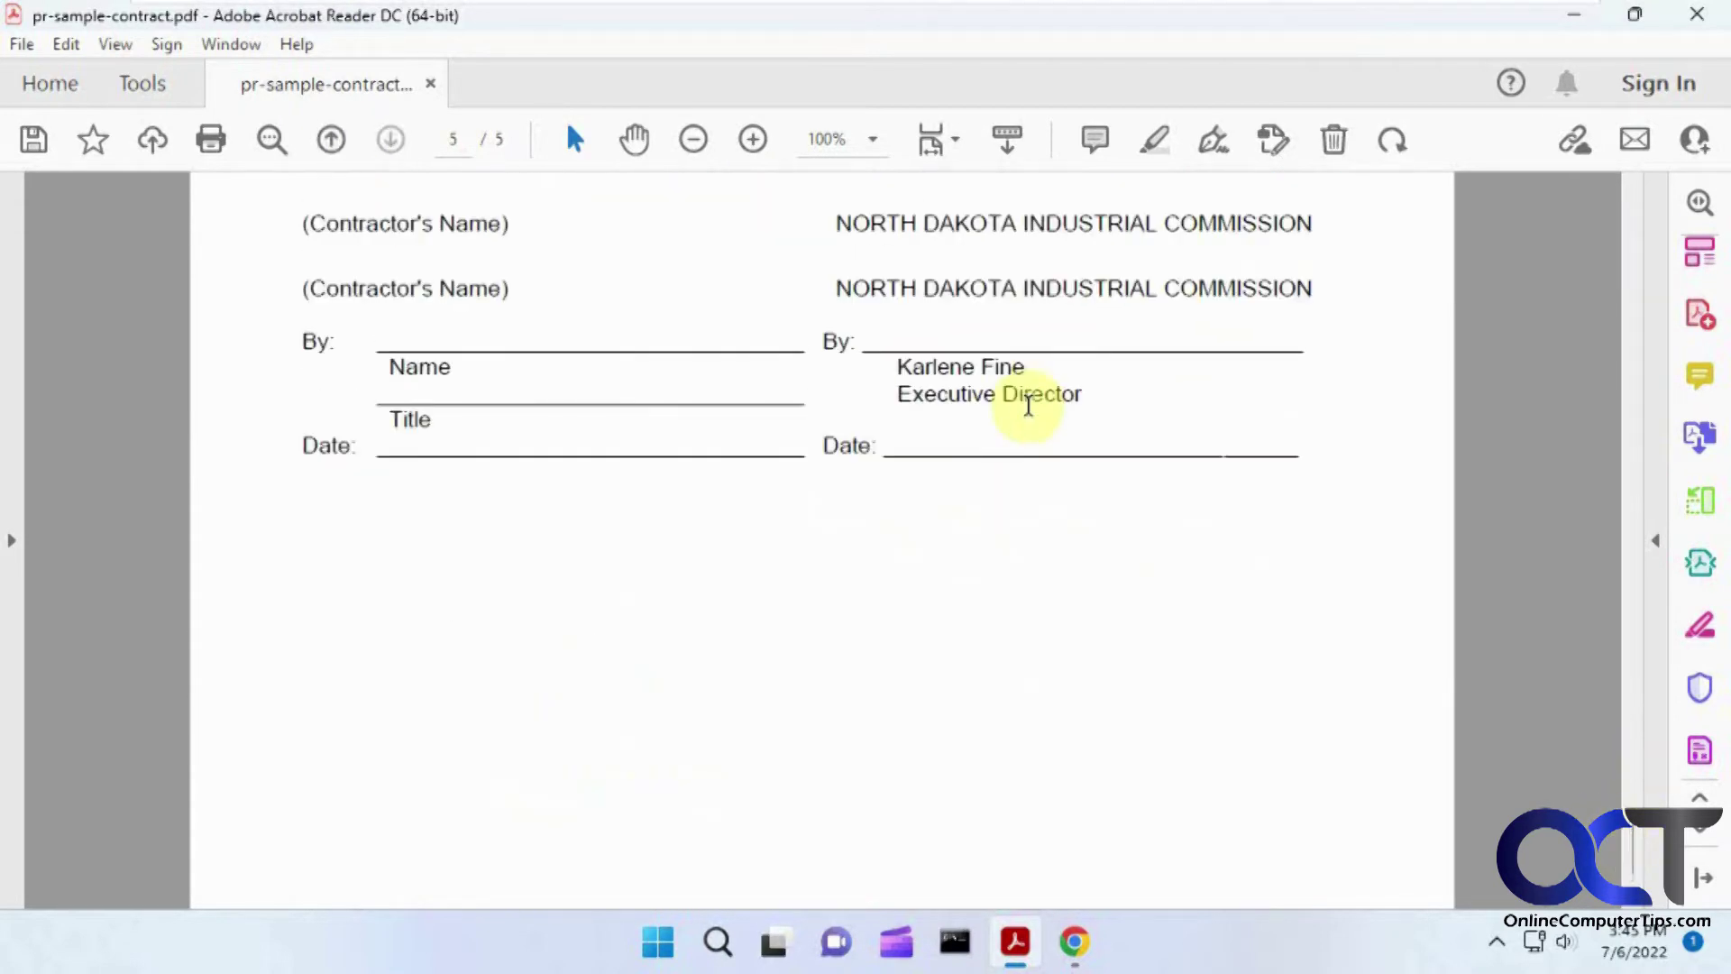
{"action": "left_click_drag", "start_coordinate": [682, 249], "coordinate": [487, 250]}
{"action": "left_click", "coordinate": [560, 400]}
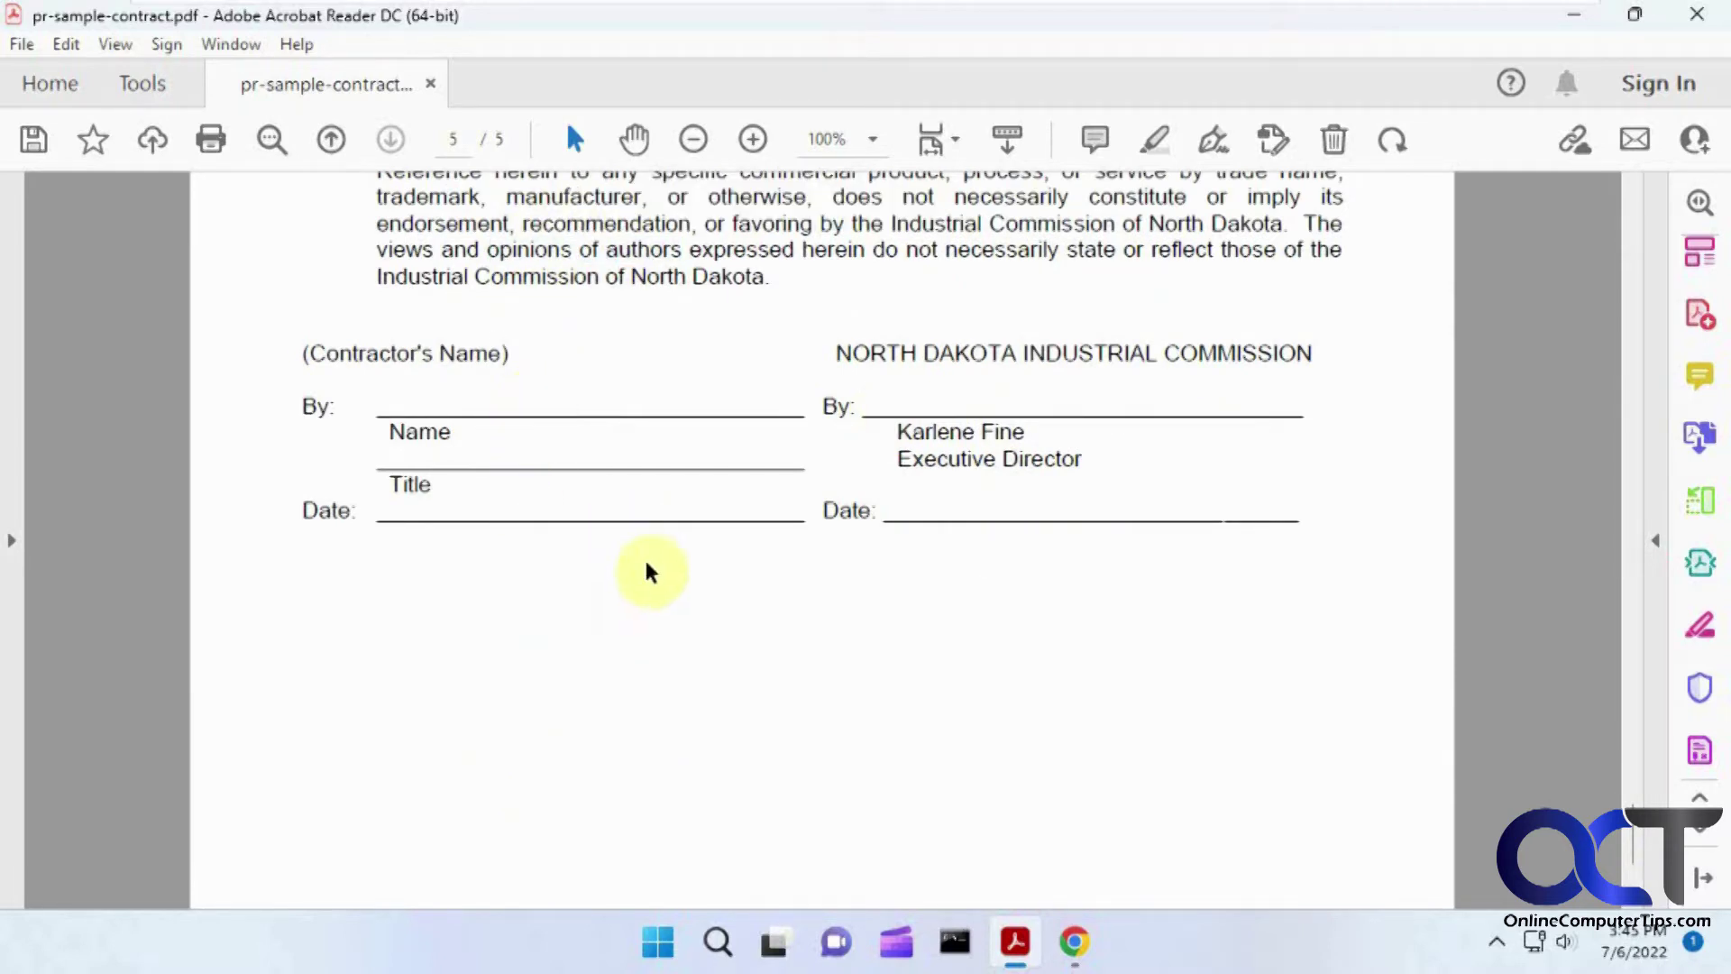
{"action": "left_click", "coordinate": [1657, 541]}
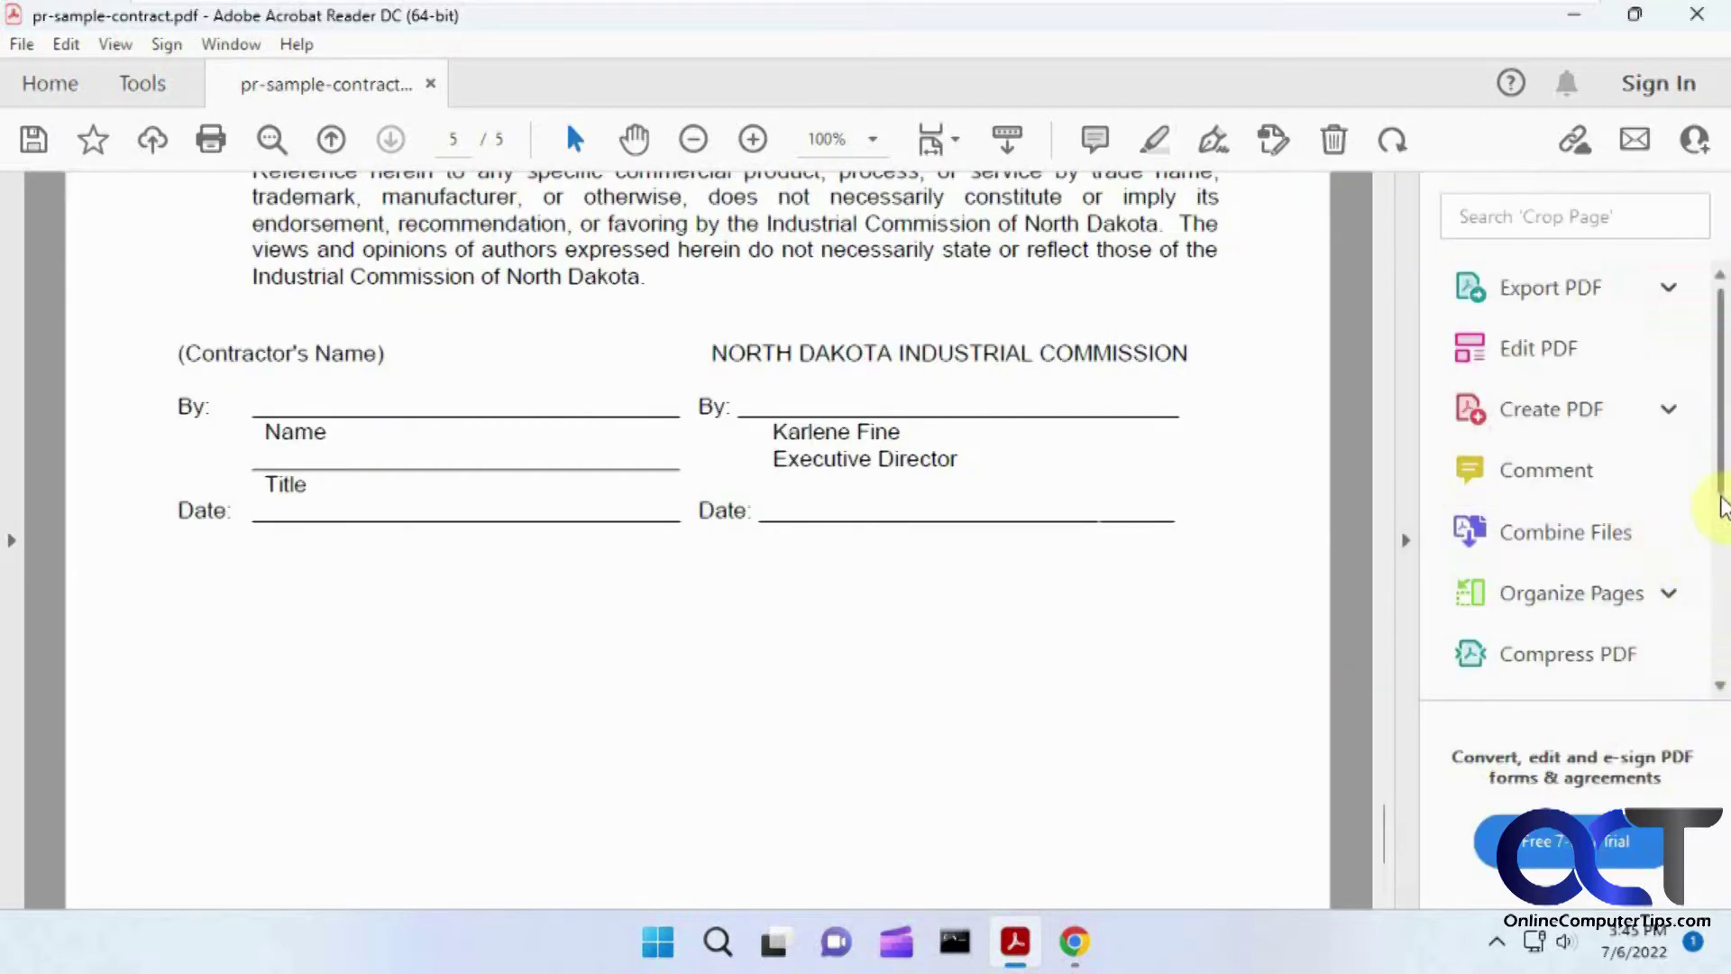
Step: With Fill & Sign, stamp an X beside the contractor's By line and start adding a signature
{"action": "left_click_drag", "start_coordinate": [1723, 491], "coordinate": [1721, 651]}
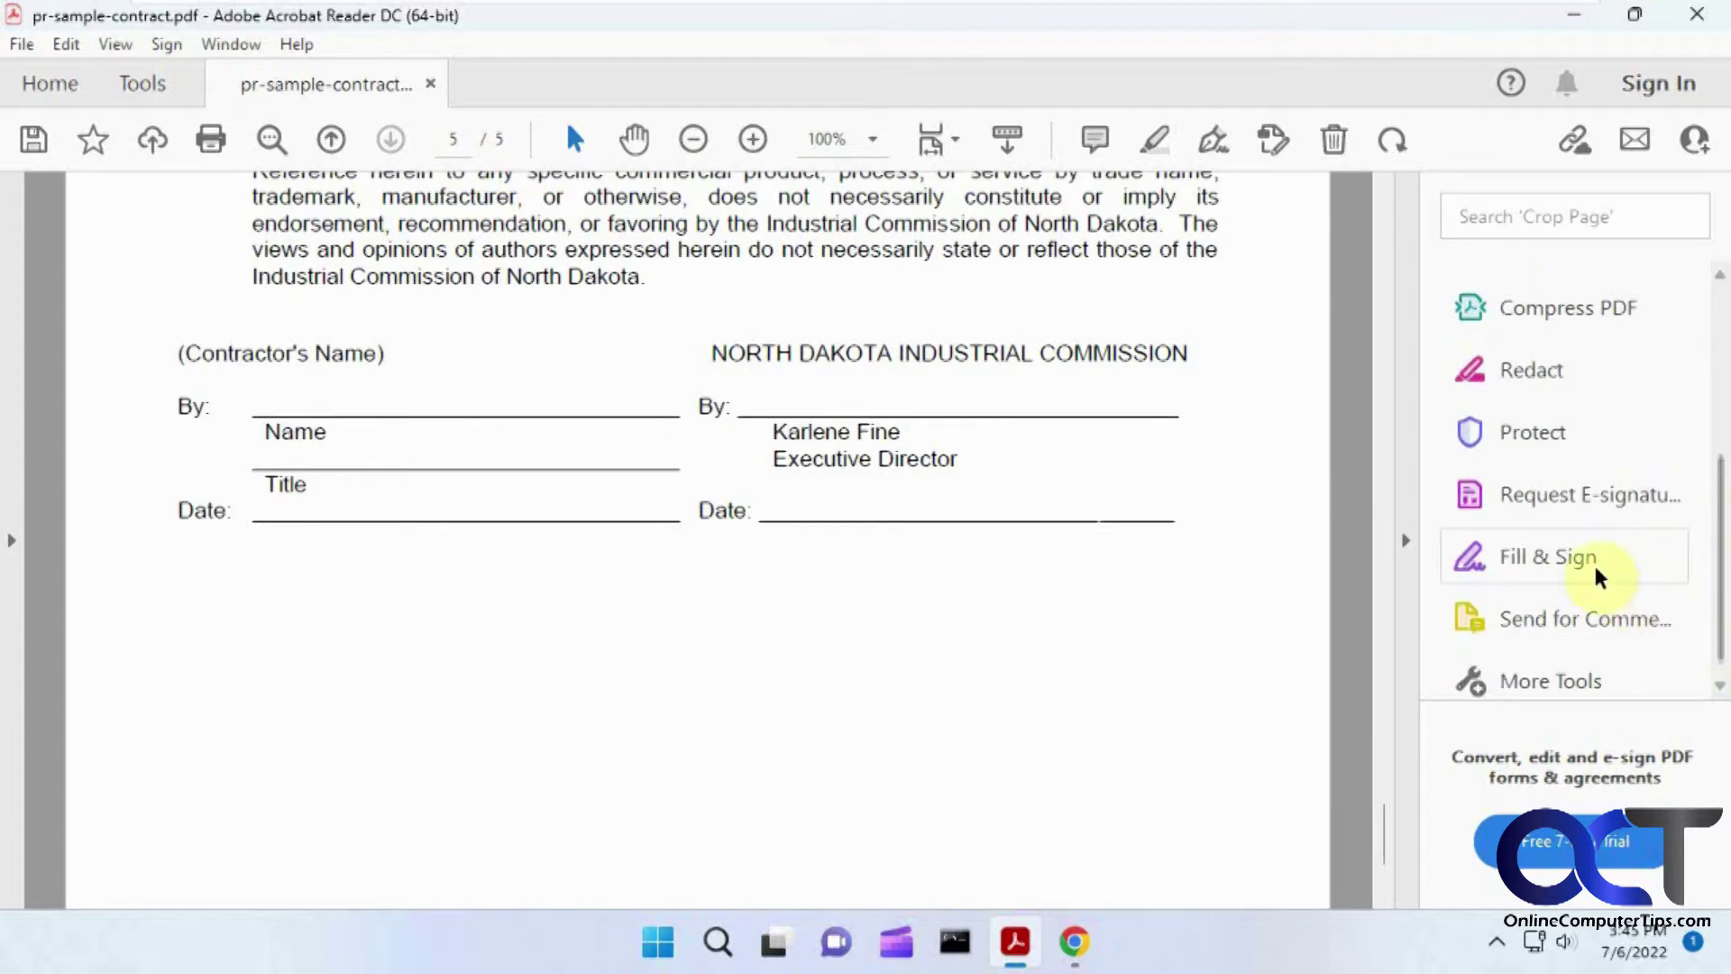
{"action": "left_click", "coordinate": [1600, 576]}
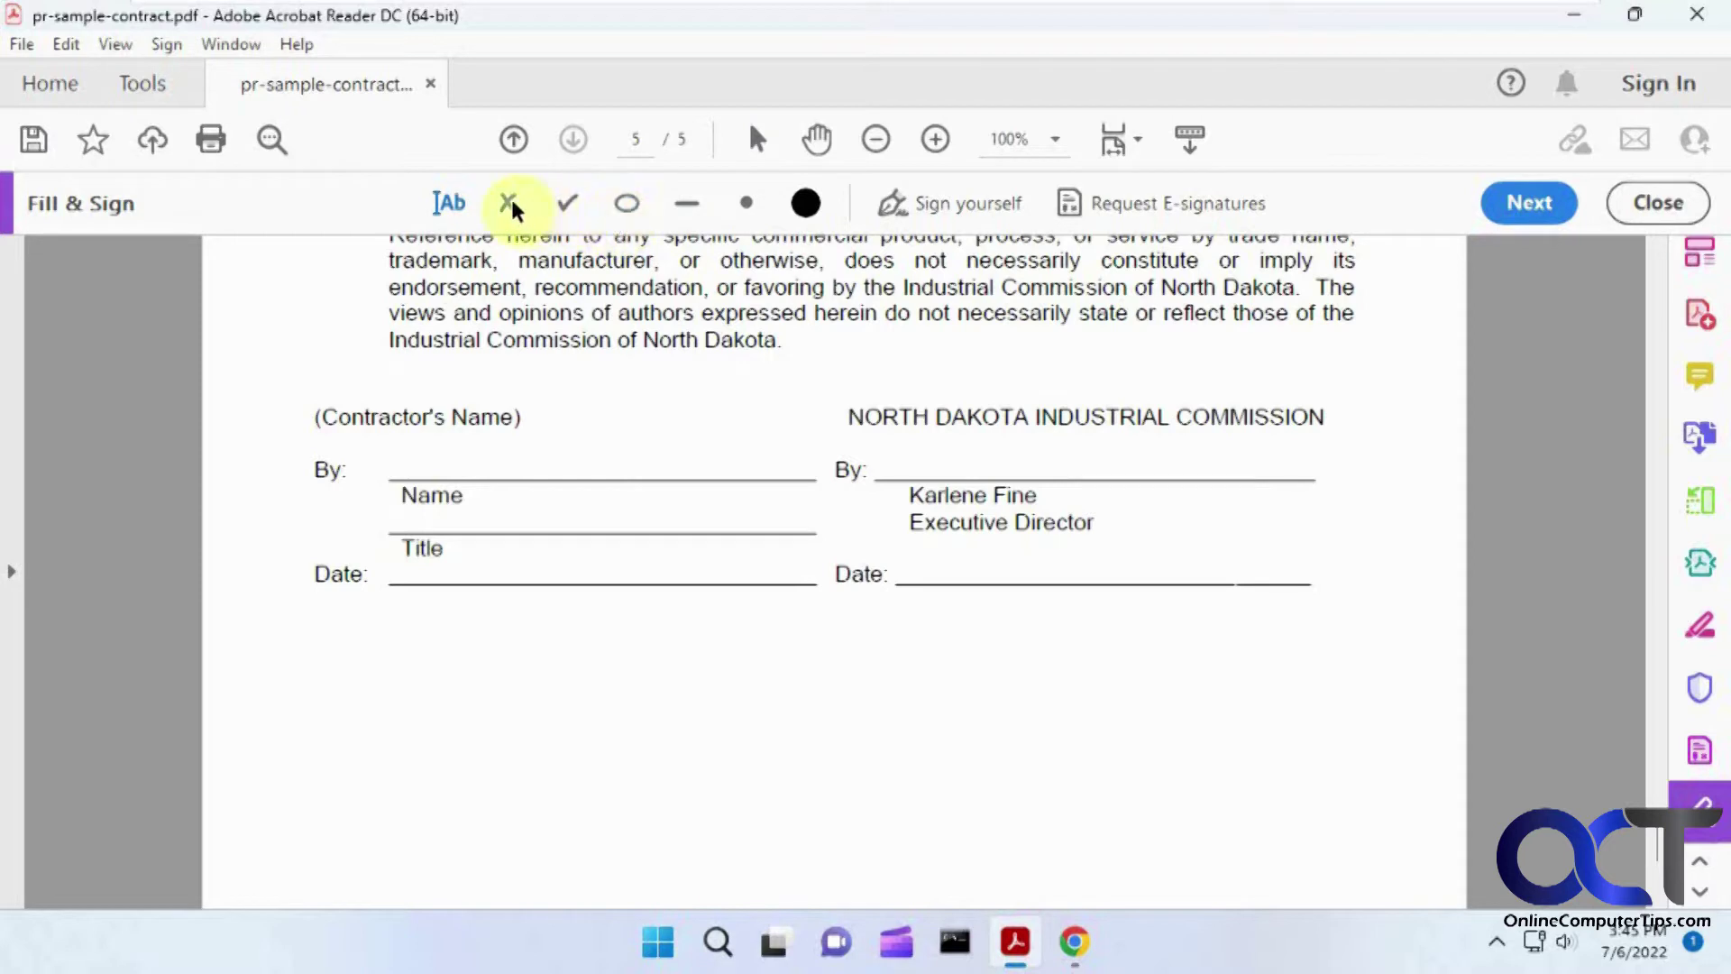
{"action": "left_click", "coordinate": [510, 203]}
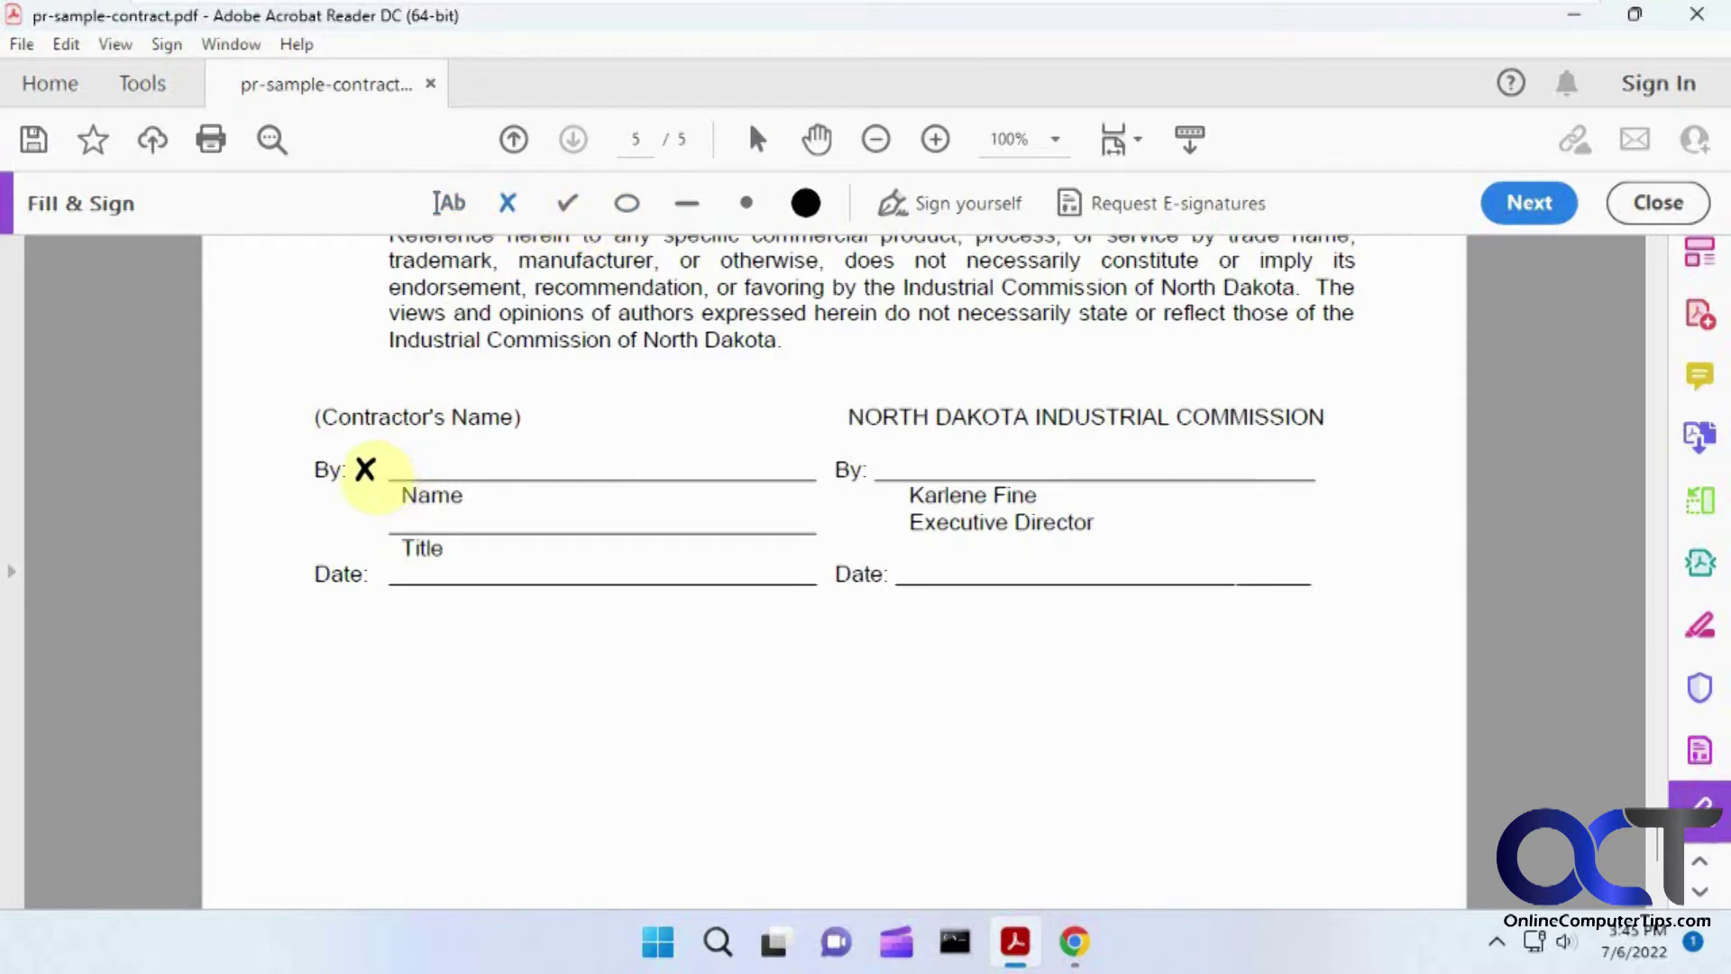
{"action": "left_click", "coordinate": [365, 469]}
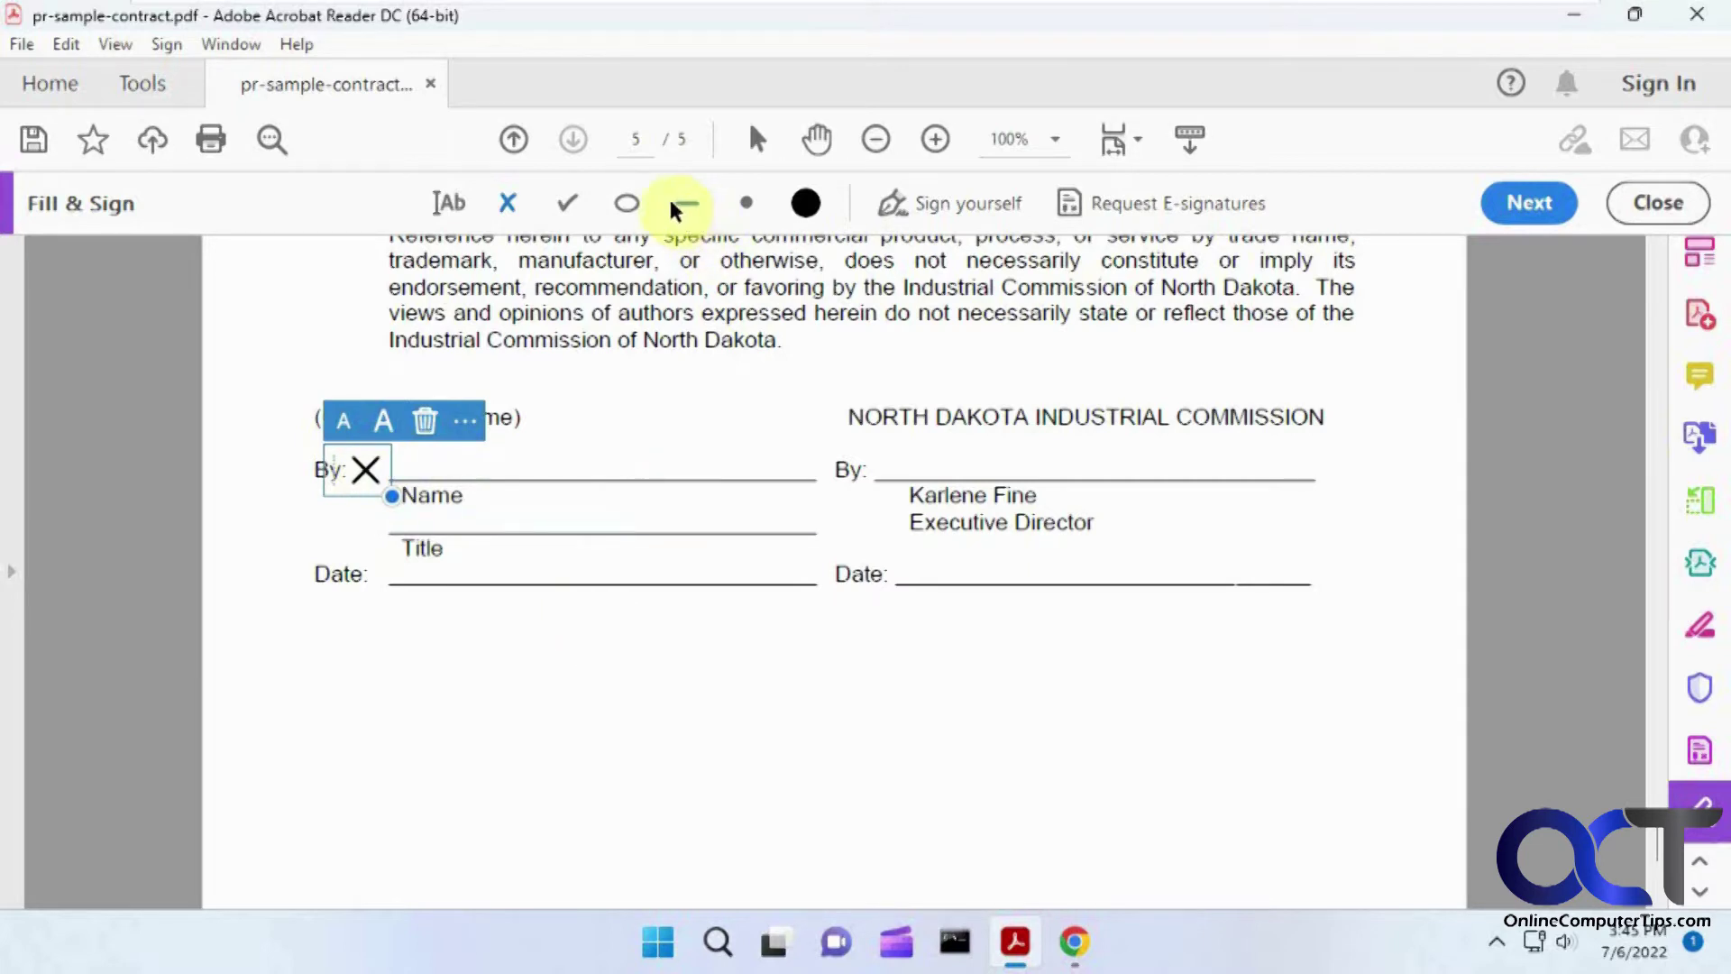
{"action": "left_click", "coordinate": [955, 209]}
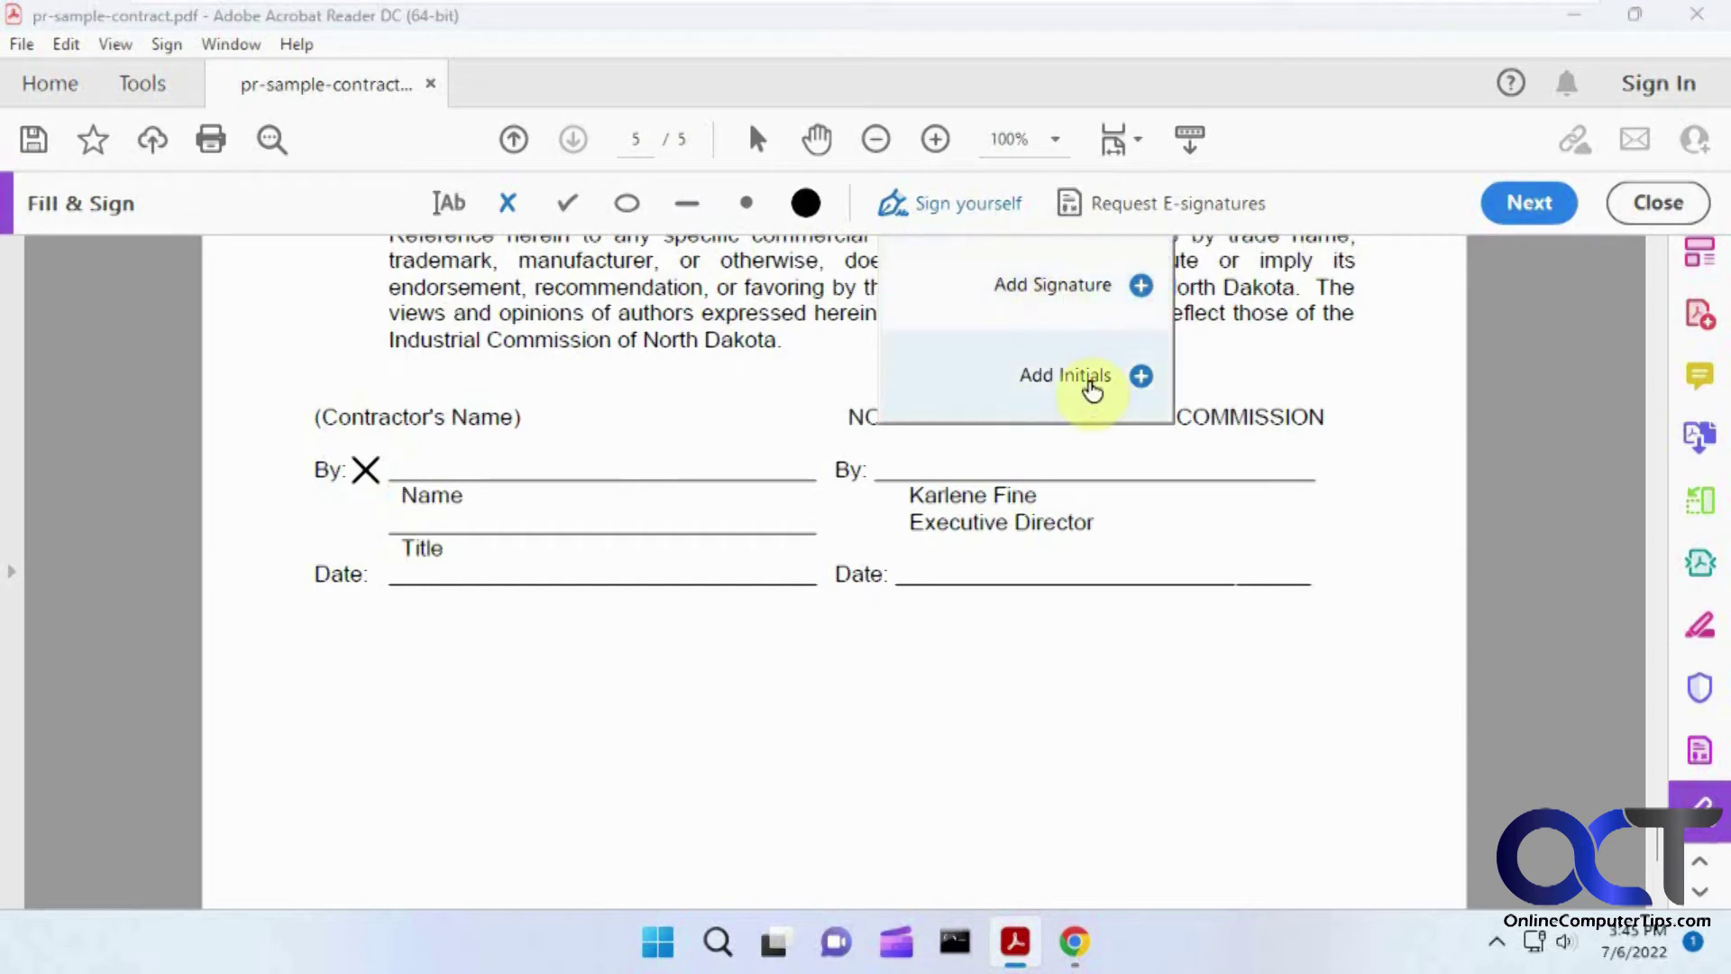
{"action": "left_click", "coordinate": [1141, 289]}
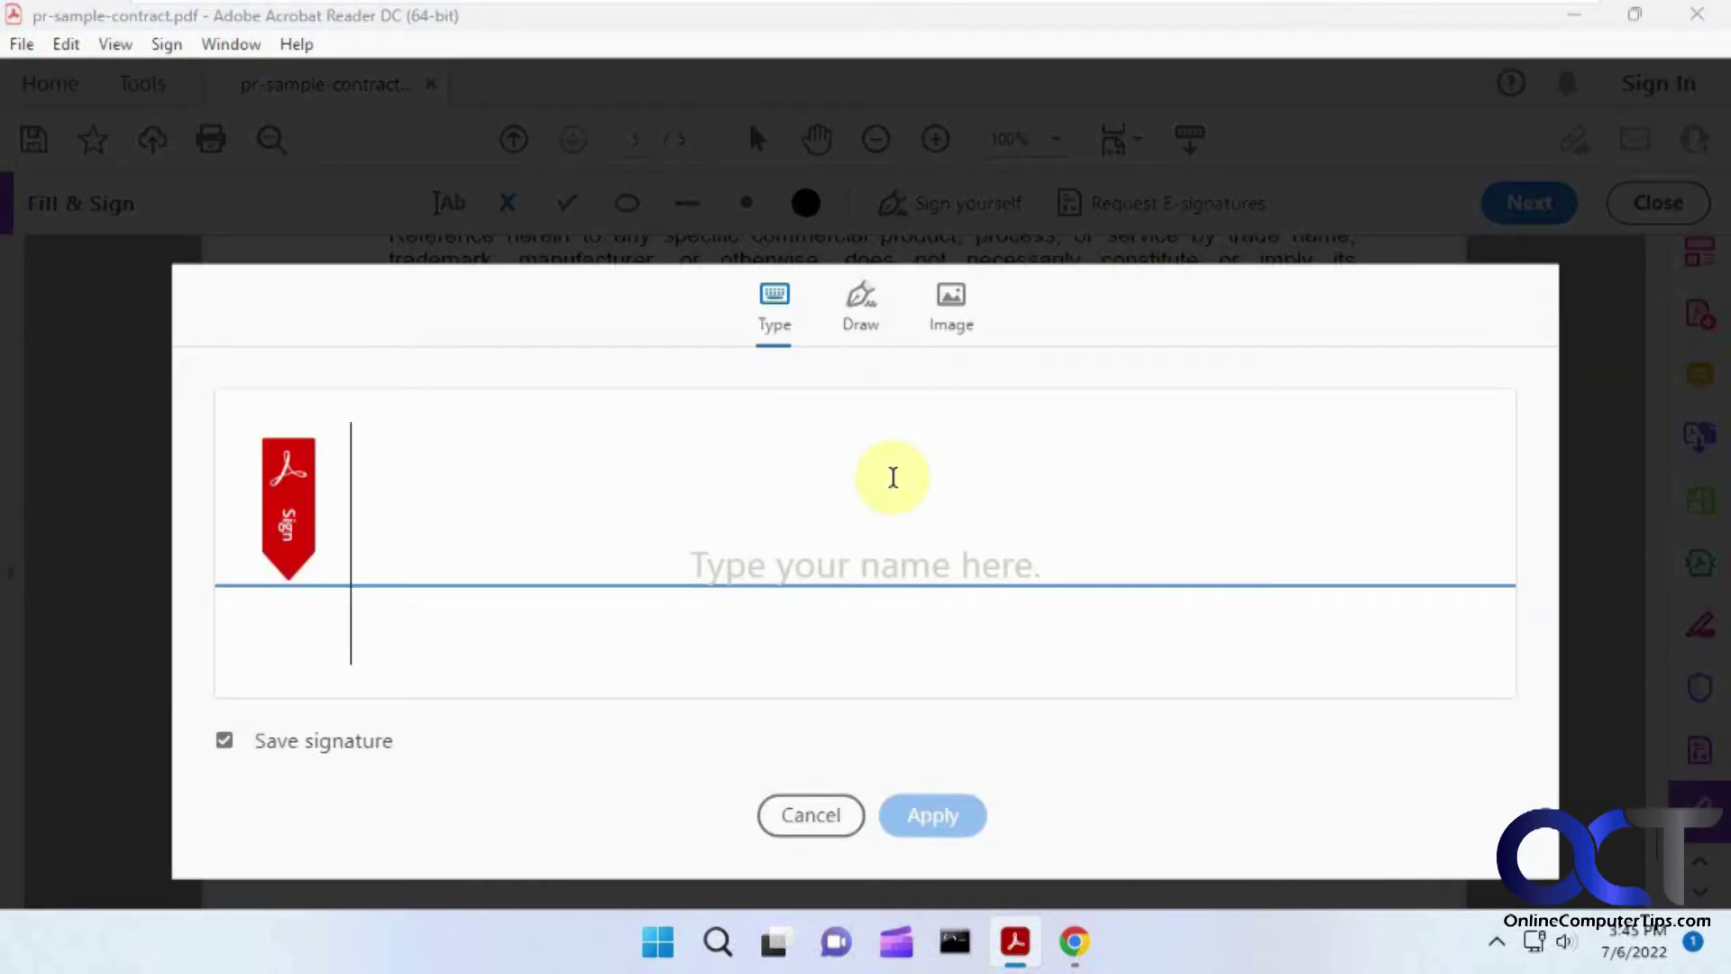
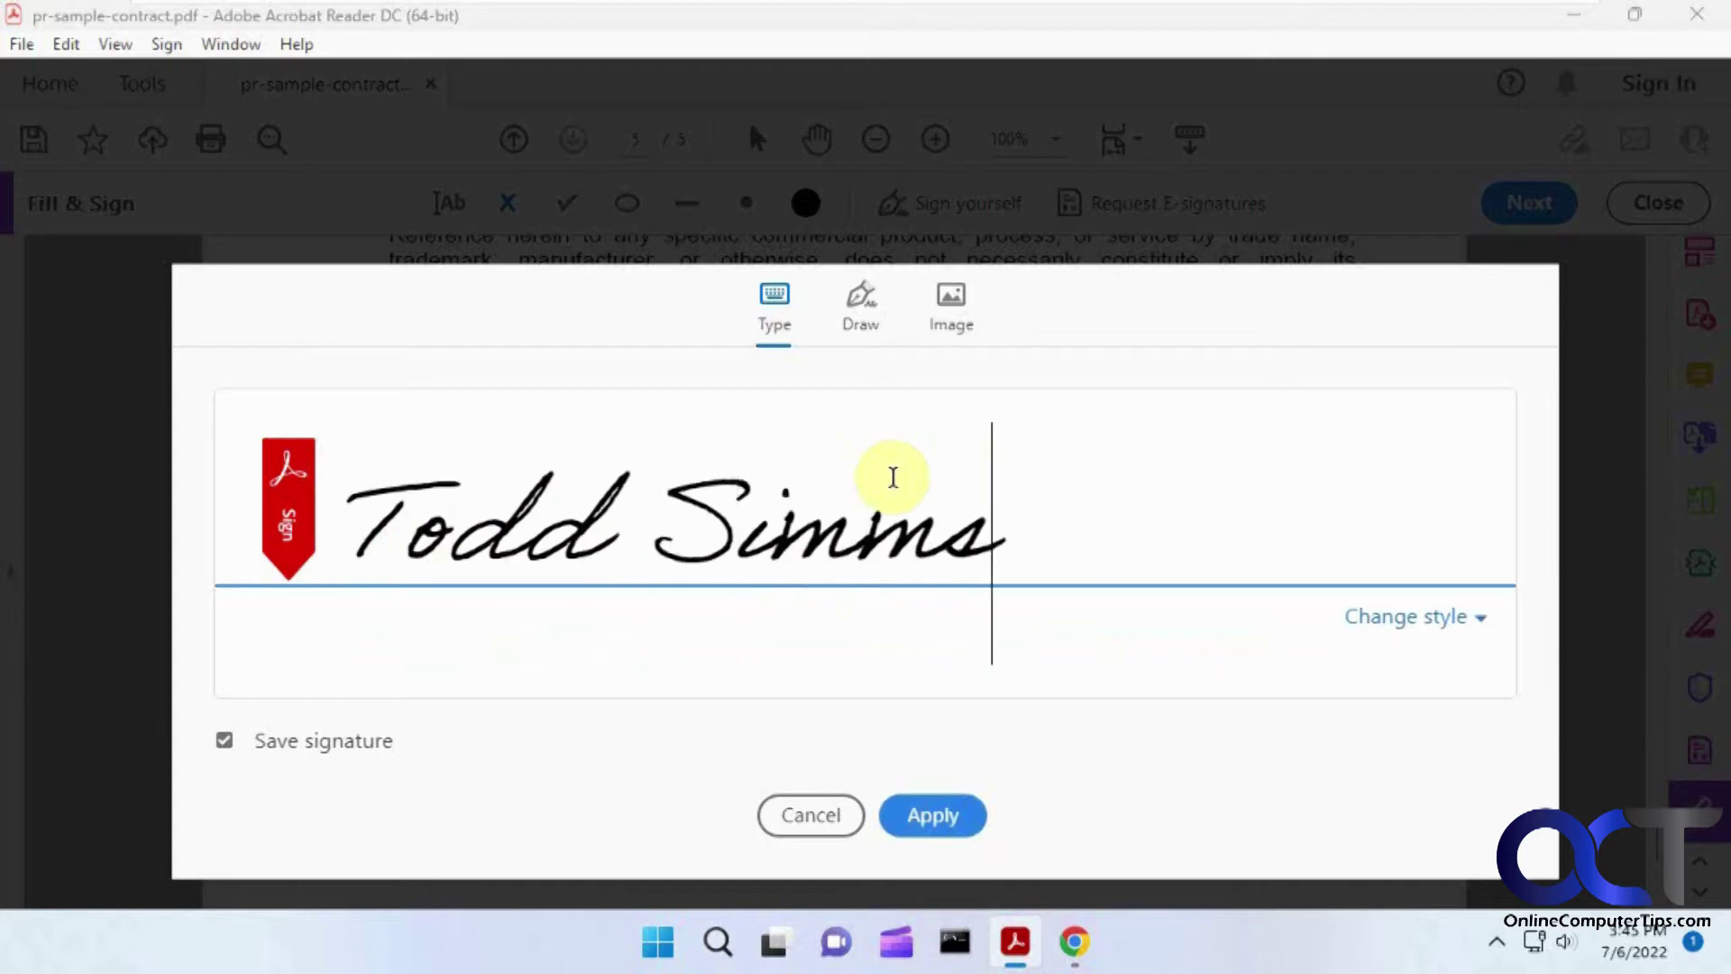
Step: Type the contractor's name in a script style and place the signature on the By line
{"action": "left_click", "coordinate": [1397, 628]}
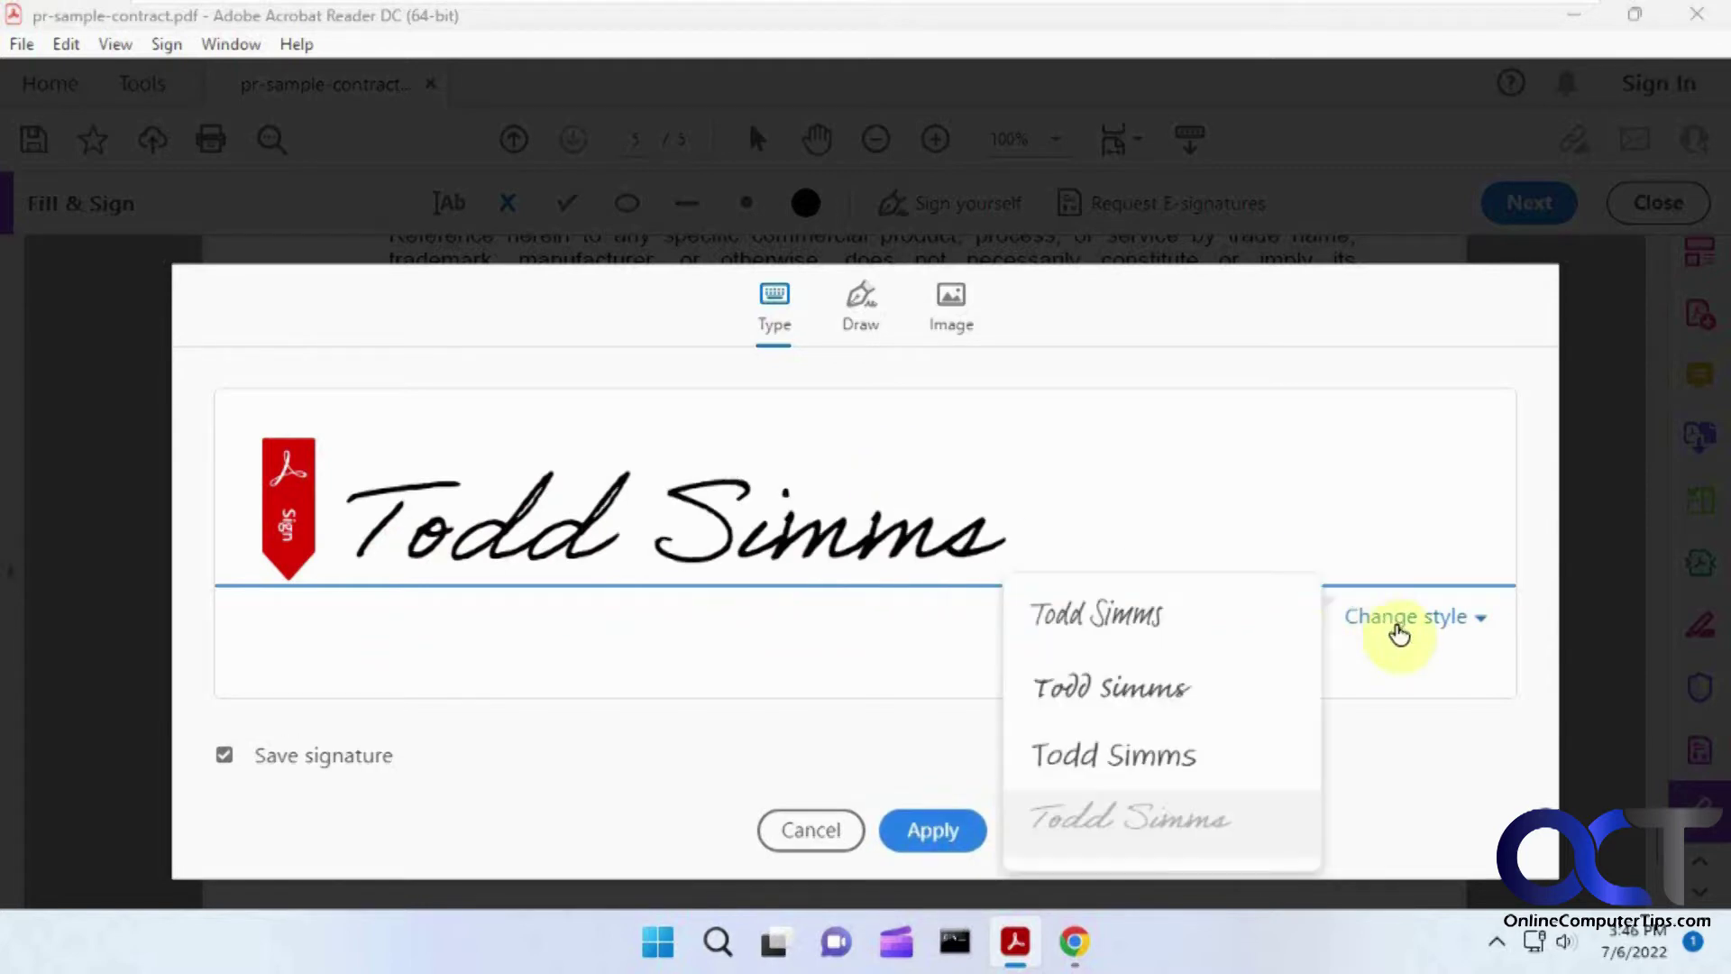
{"action": "left_click", "coordinate": [1190, 702]}
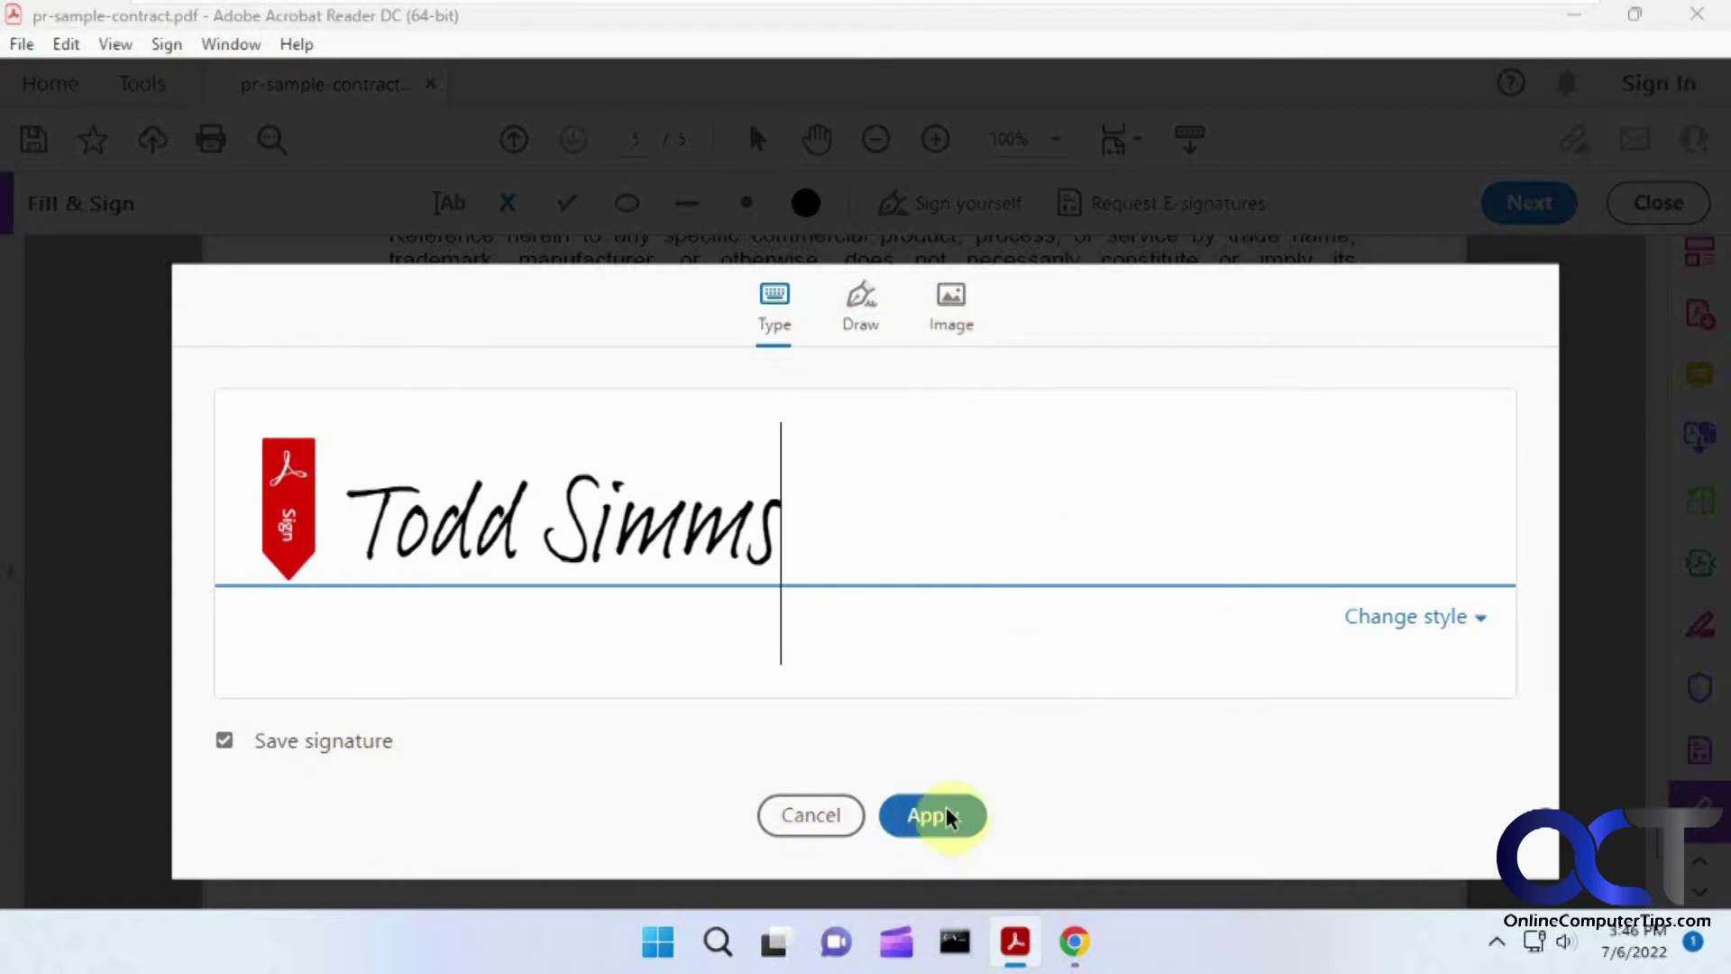
{"action": "key", "text": "ctrl+a"}
{"action": "key", "text": "BackSpace"}
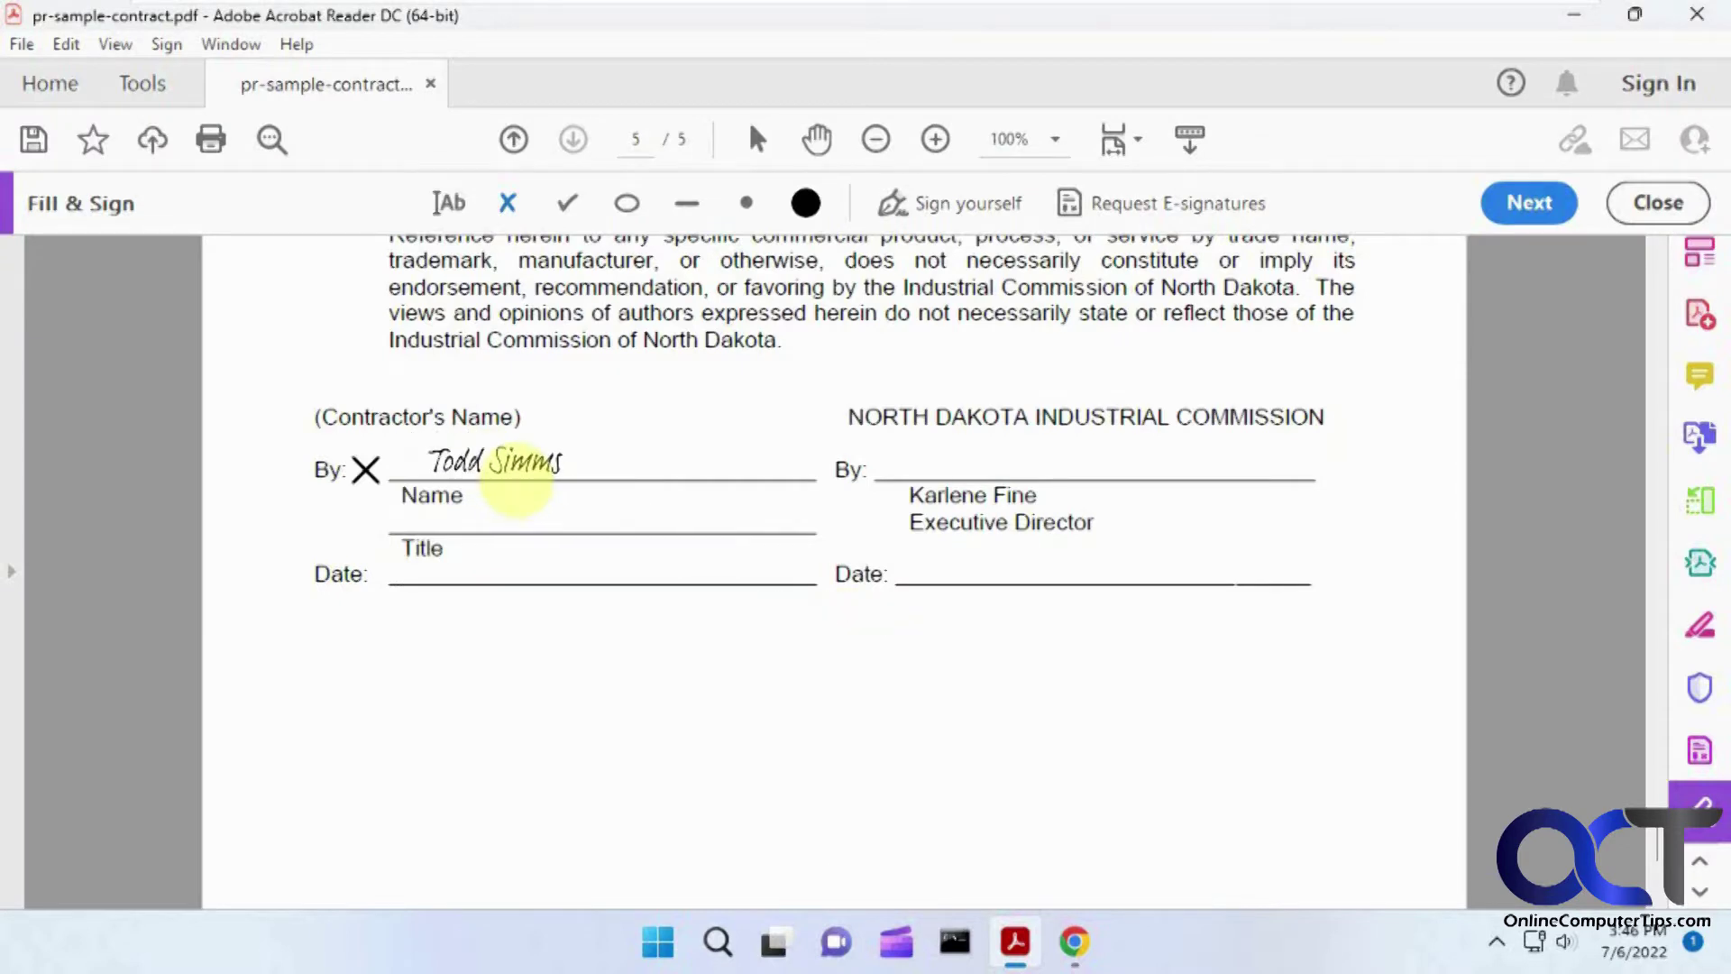
{"action": "left_click", "coordinate": [514, 484]}
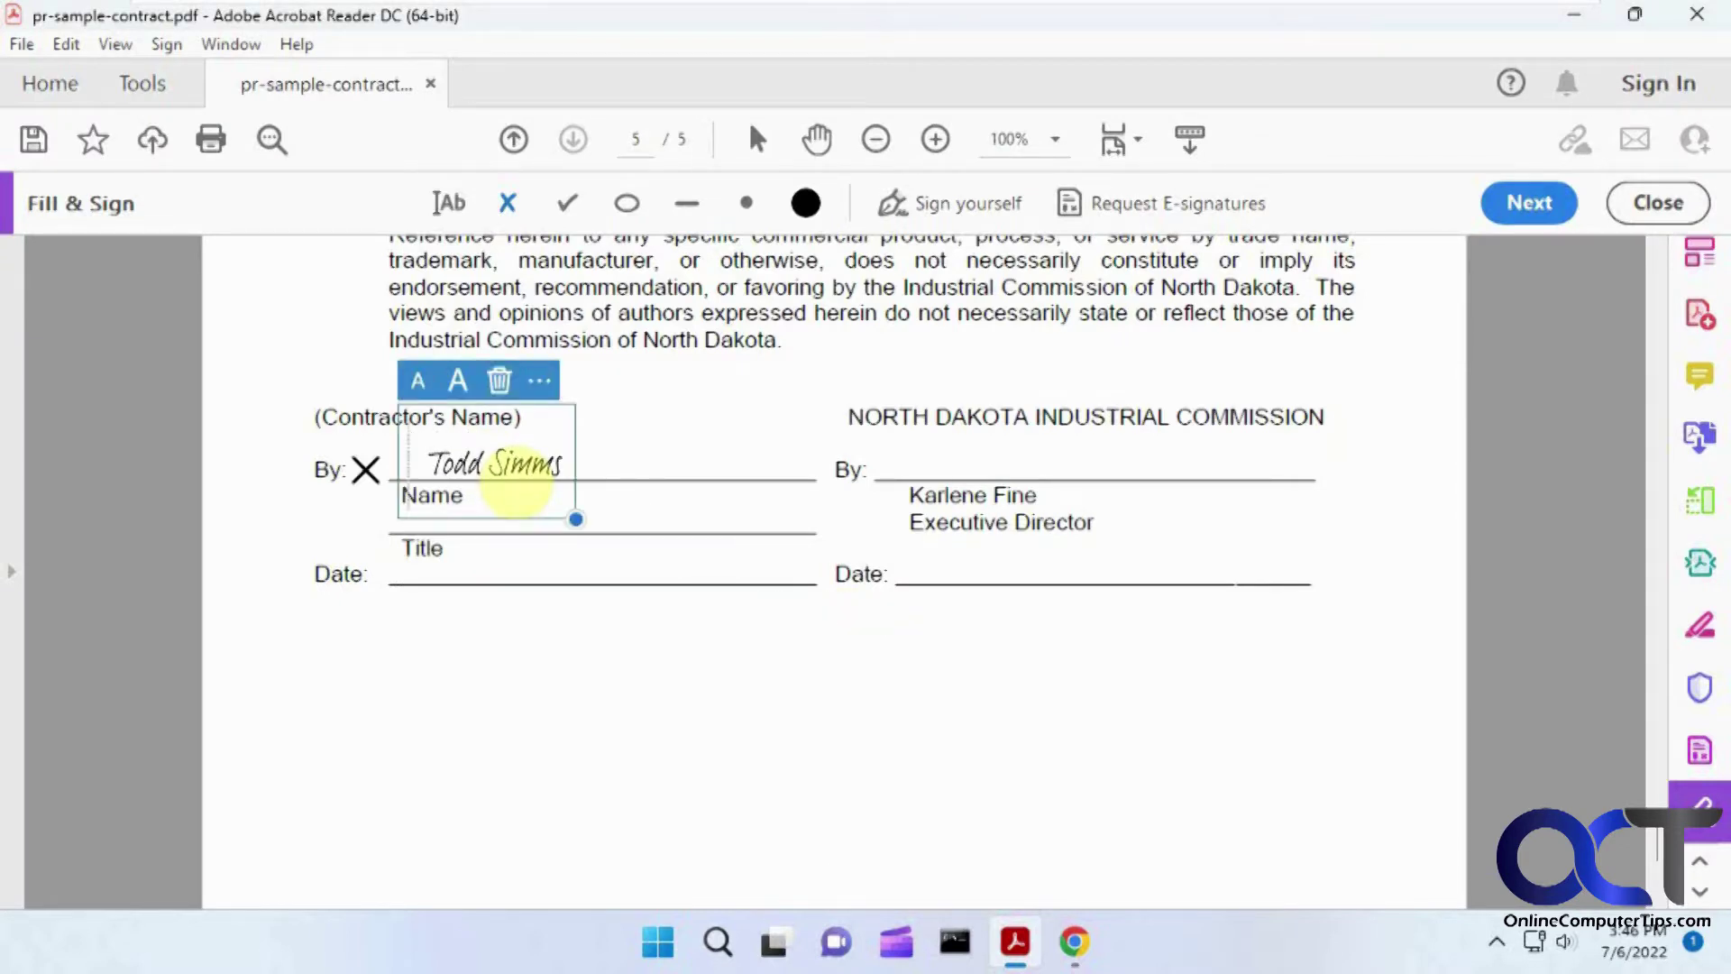
{"action": "left_click", "coordinate": [1567, 627]}
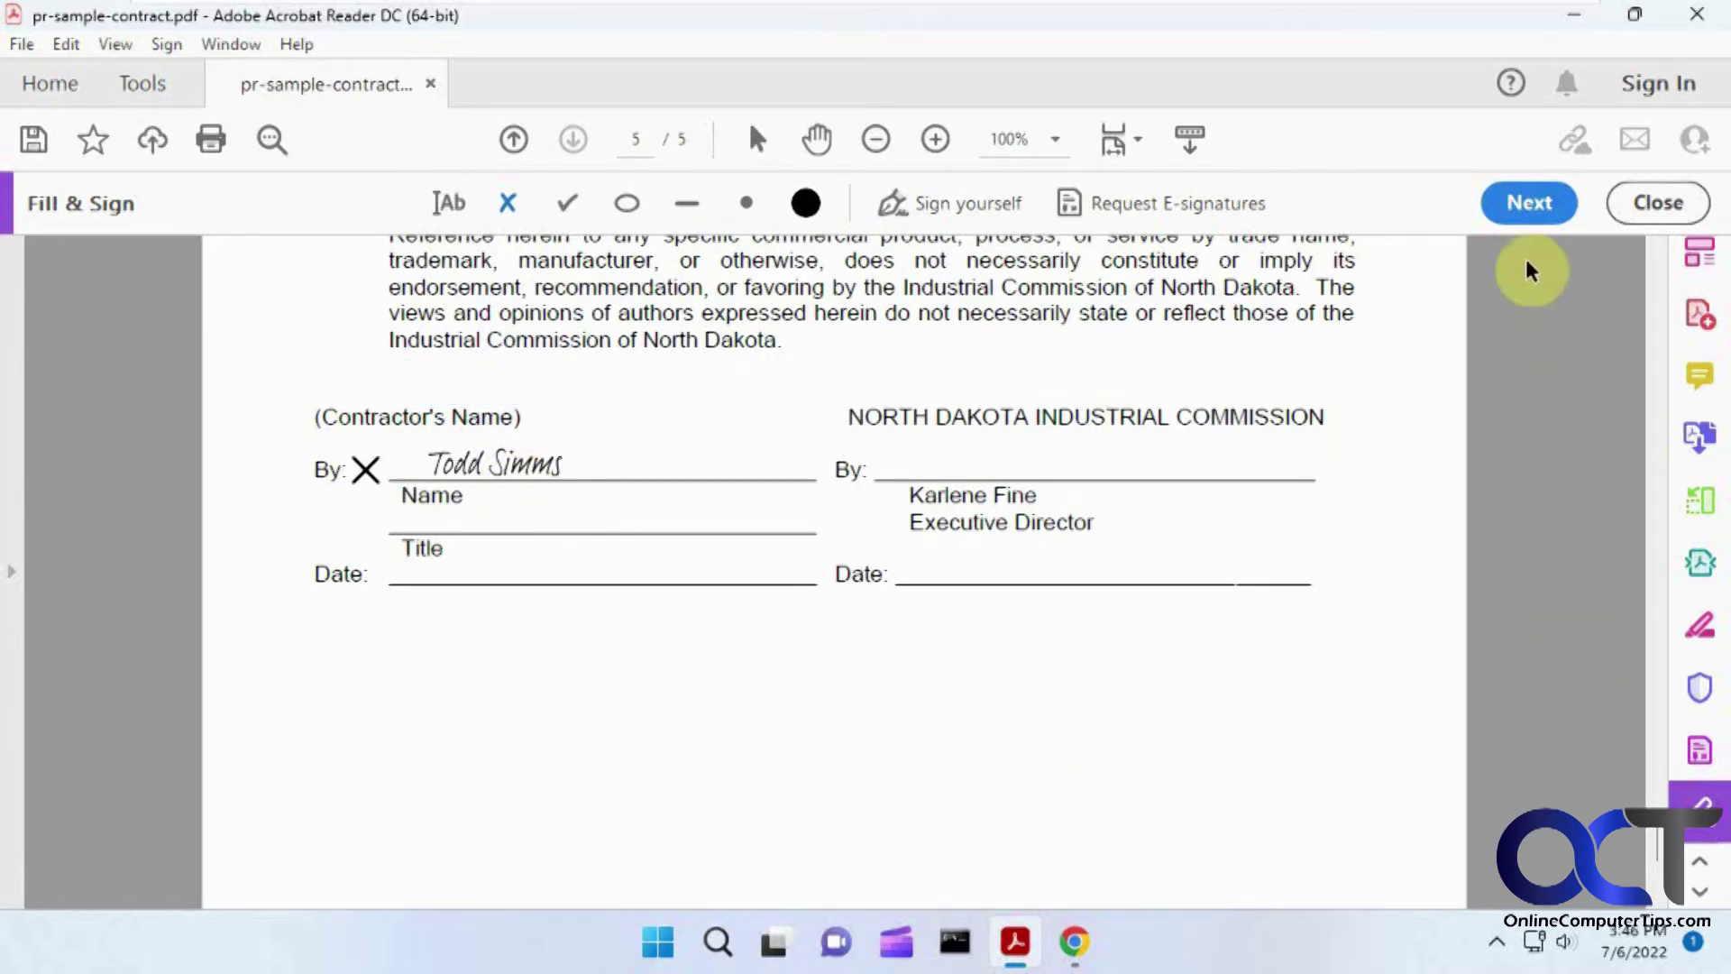
{"action": "left_click", "coordinate": [1529, 205]}
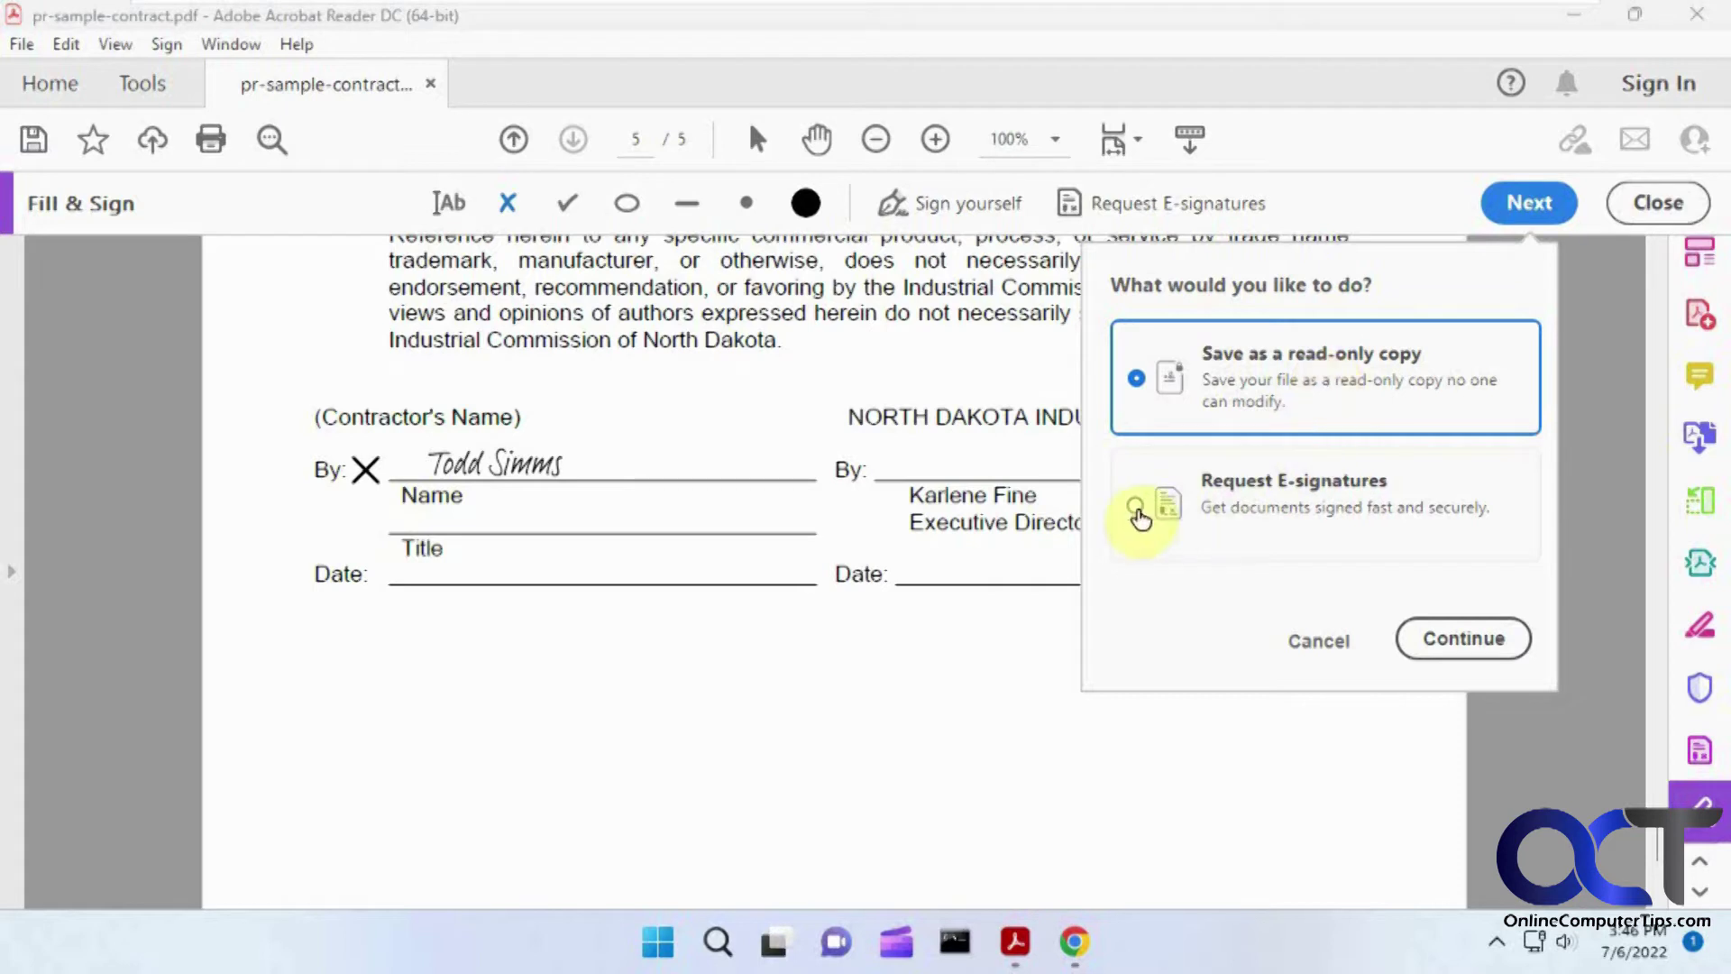
Step: Choose Request E-signatures and add the signer's e-mail address as a recipient
{"action": "left_click", "coordinate": [1139, 507]}
{"action": "left_click", "coordinate": [1462, 639]}
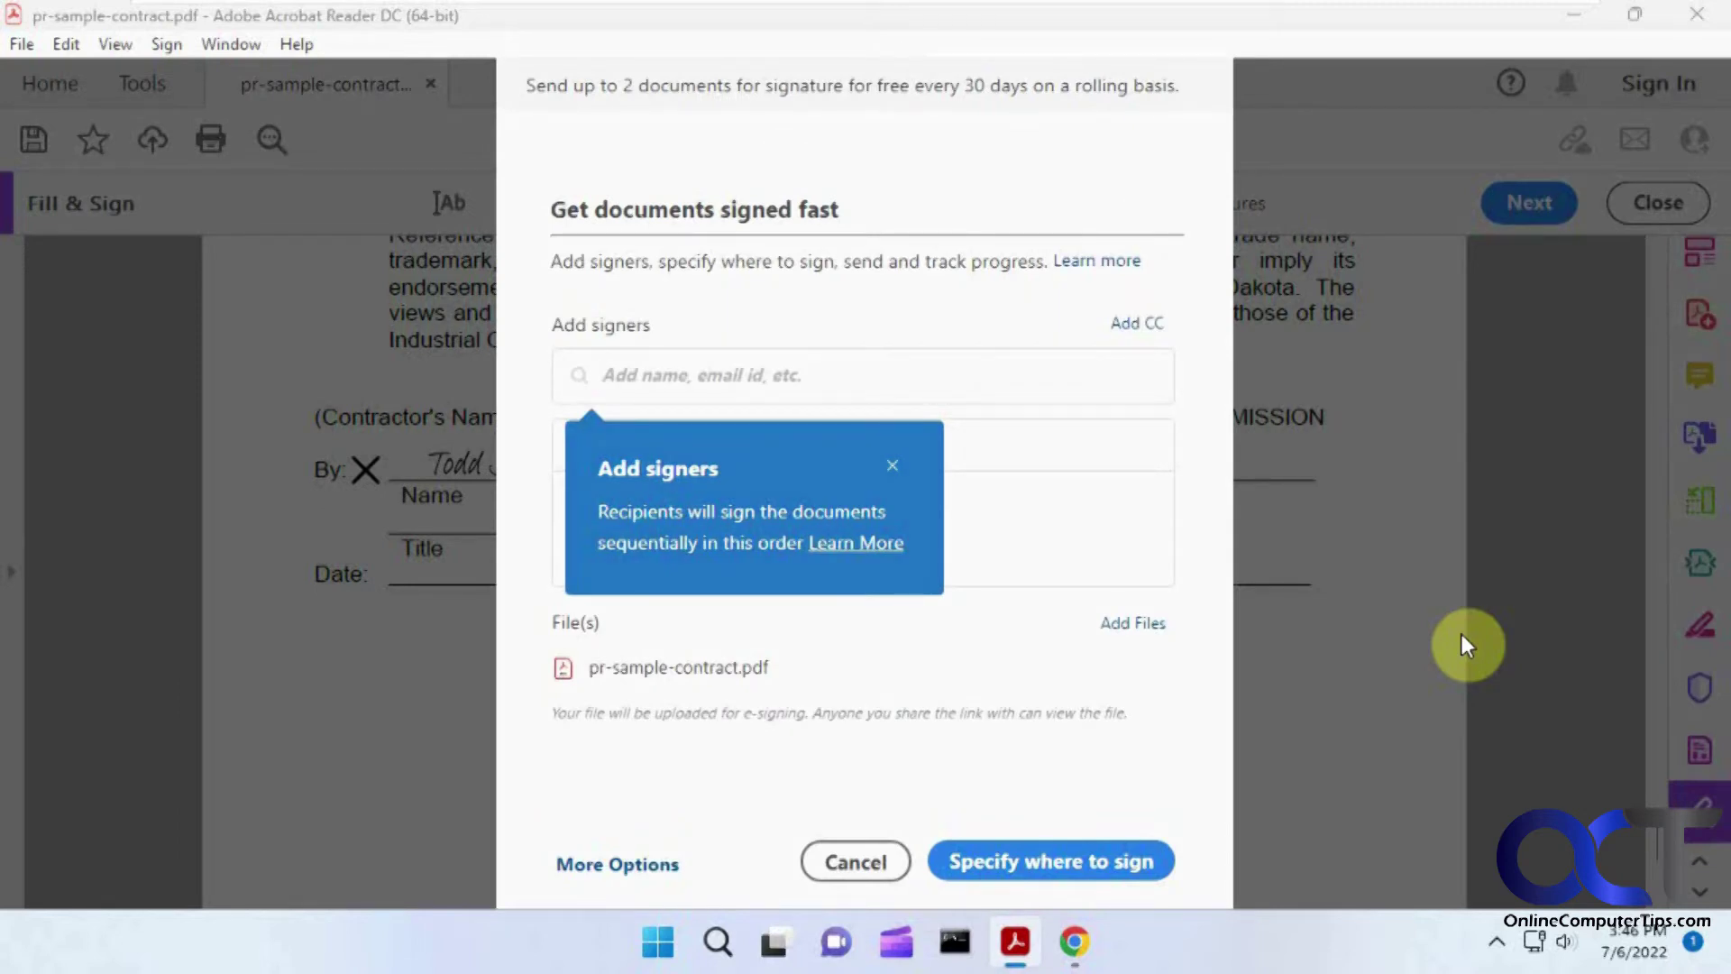
{"action": "left_click", "coordinate": [778, 383]}
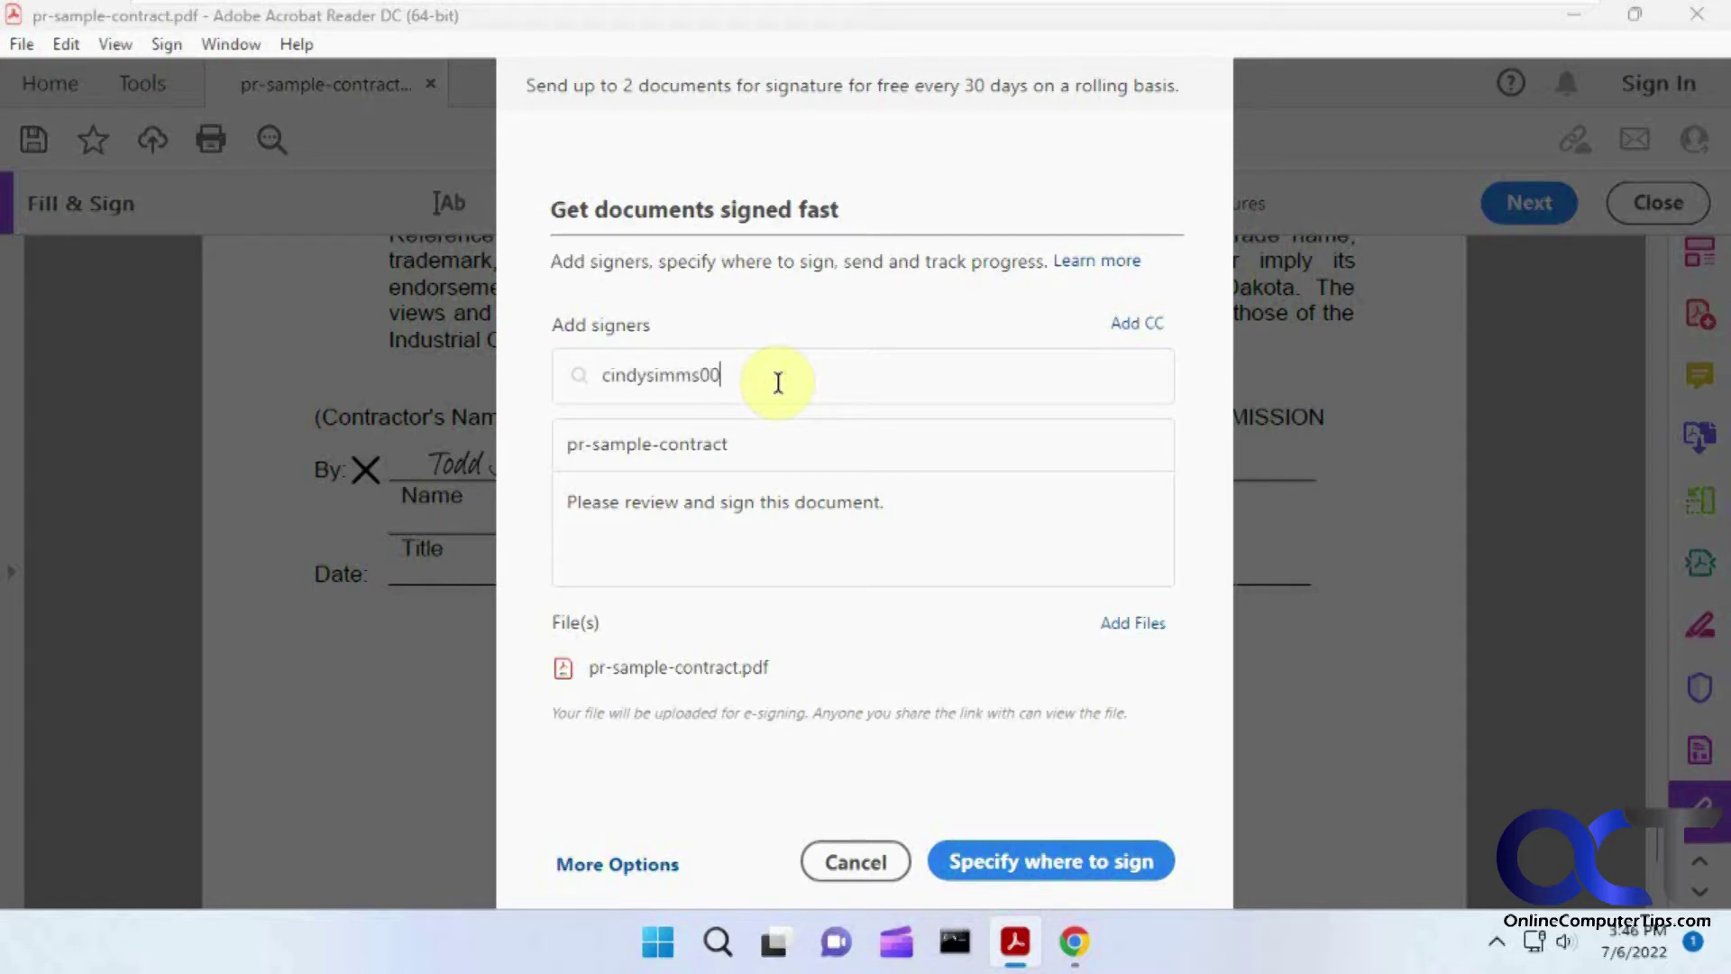
{"action": "left_click", "coordinate": [1030, 857]}
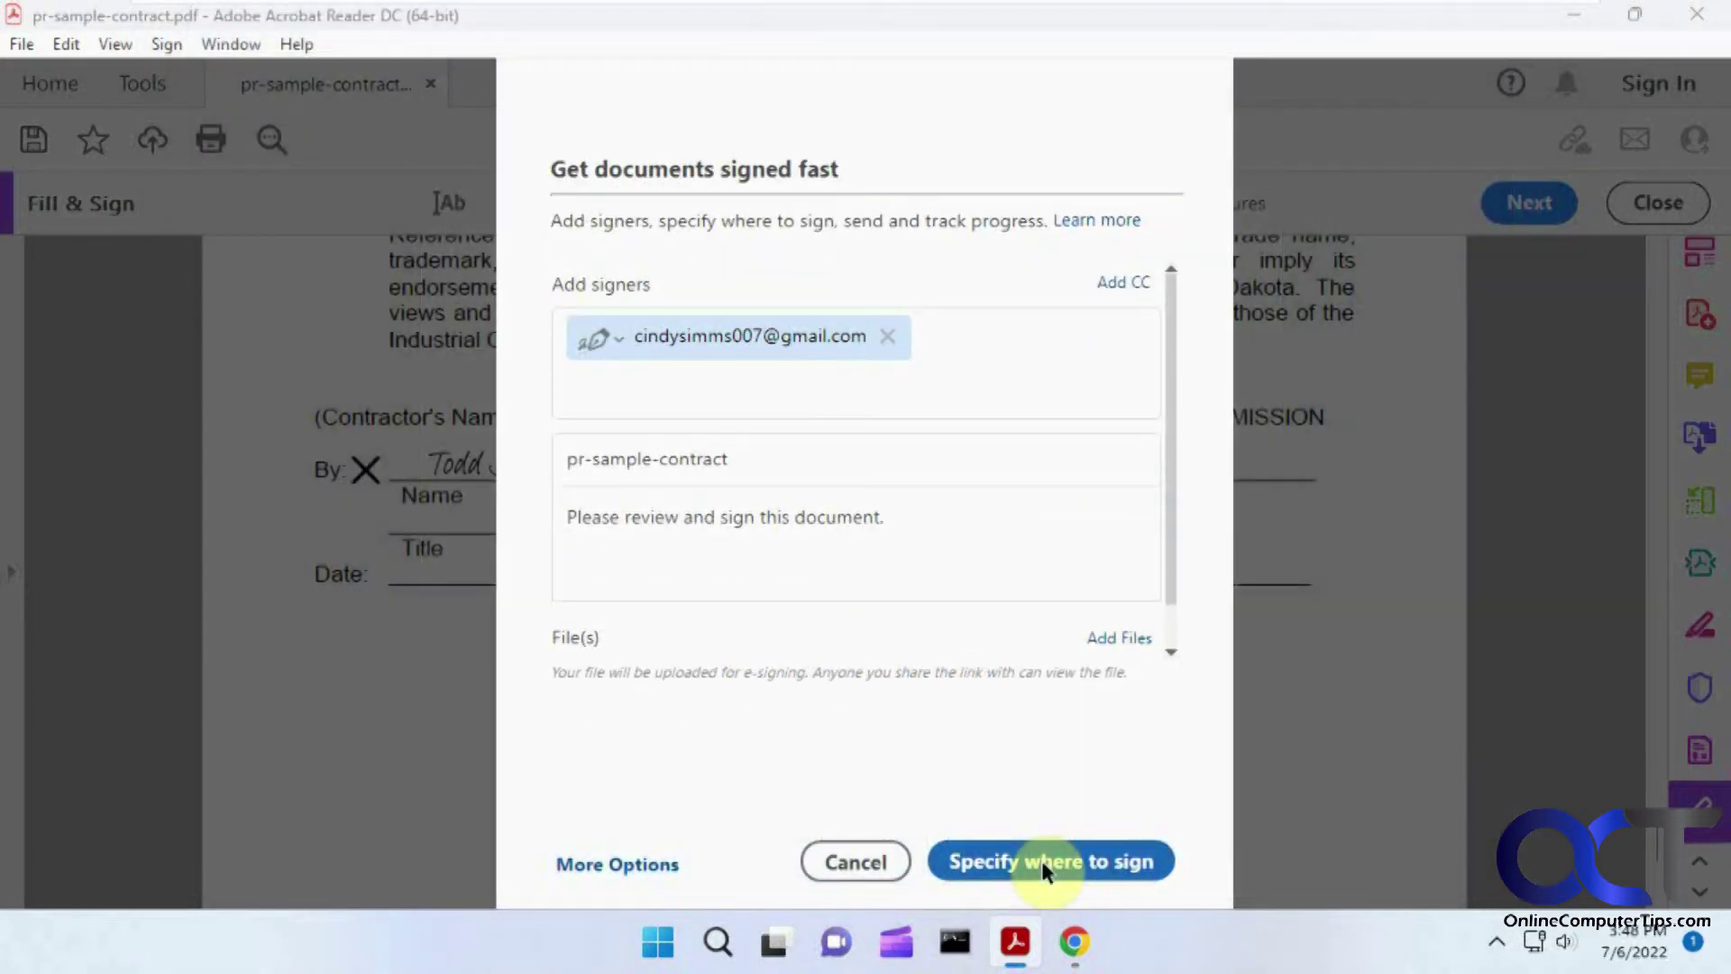
Step: Place a required signature field on the commission's By line and send the contract
{"action": "left_click", "coordinate": [1043, 862]}
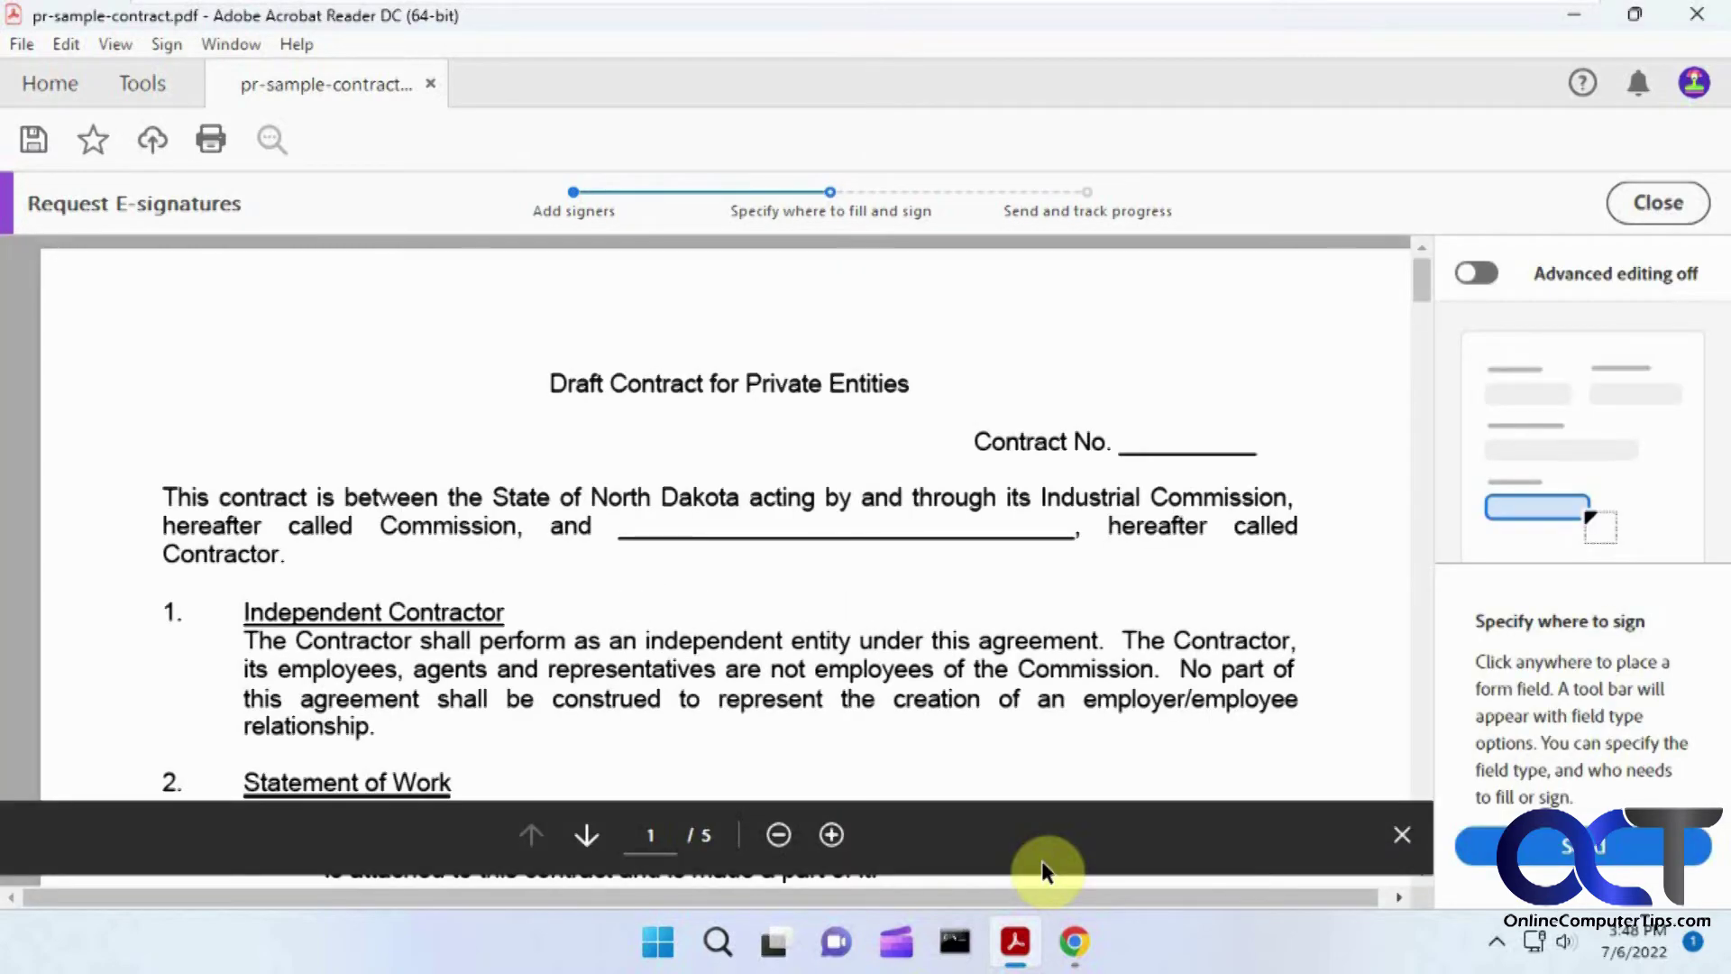
{"action": "scroll", "coordinate": [1095, 644], "scroll_direction": "down", "scroll_amount": 5}
{"action": "scroll", "coordinate": [1096, 644], "scroll_direction": "down", "scroll_amount": 20}
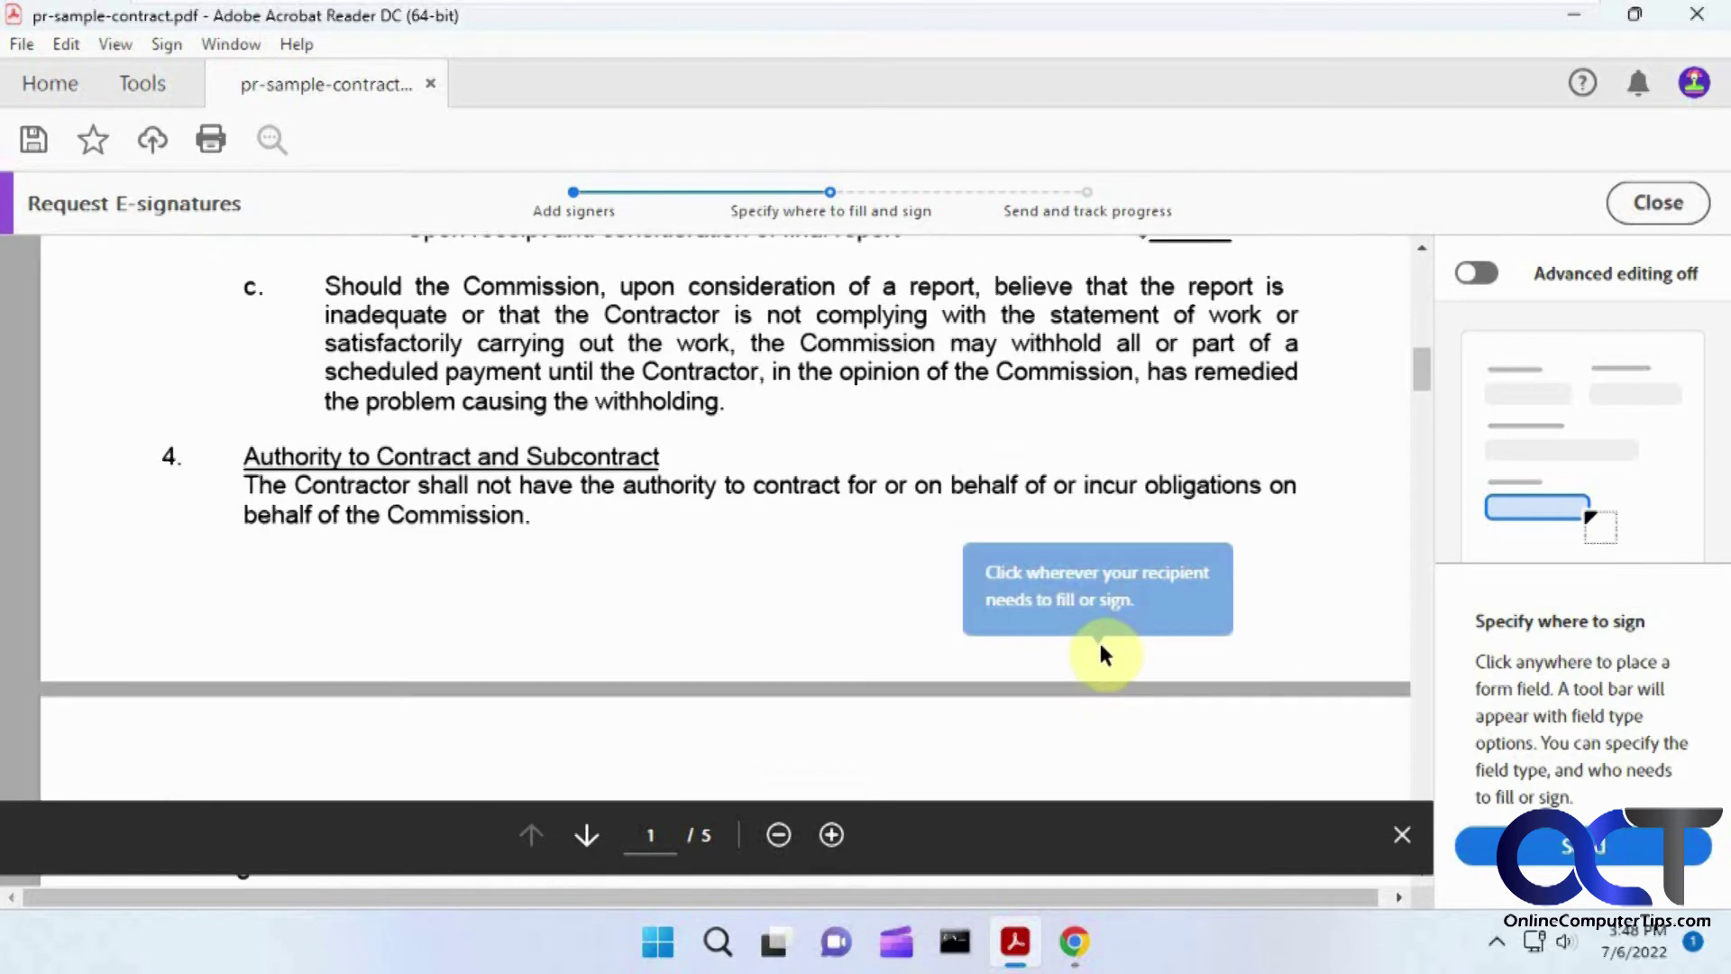
{"action": "scroll", "coordinate": [1157, 686], "scroll_direction": "down", "scroll_amount": 10}
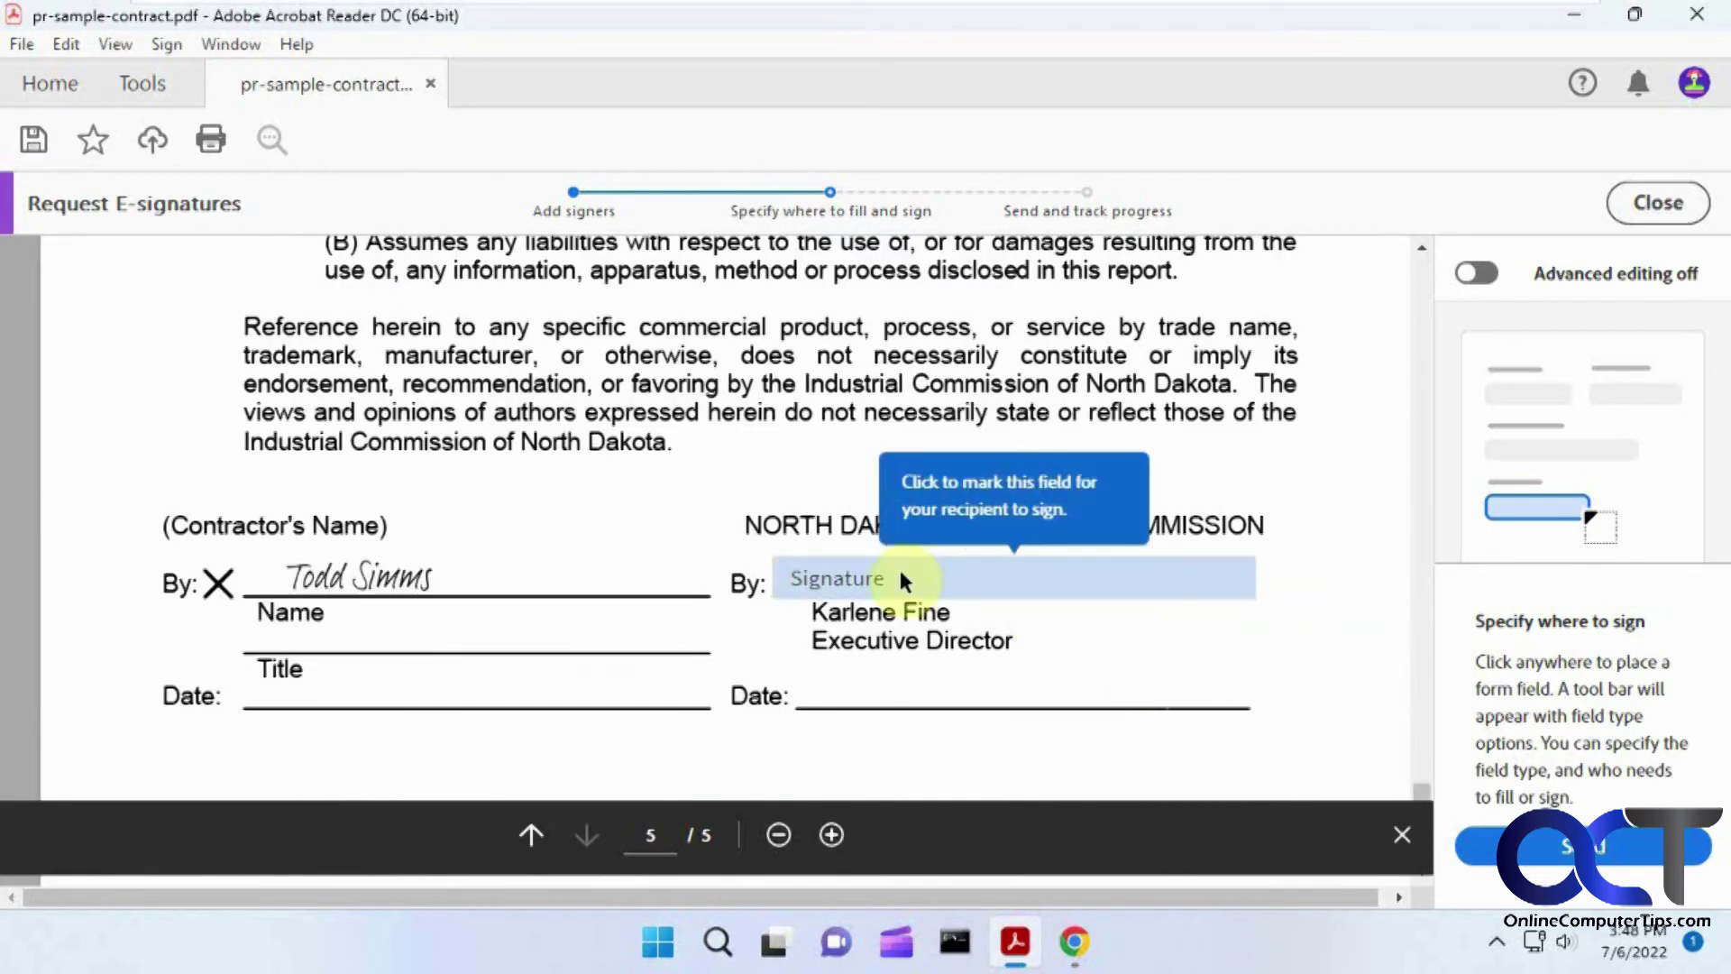
{"action": "left_click", "coordinate": [850, 573]}
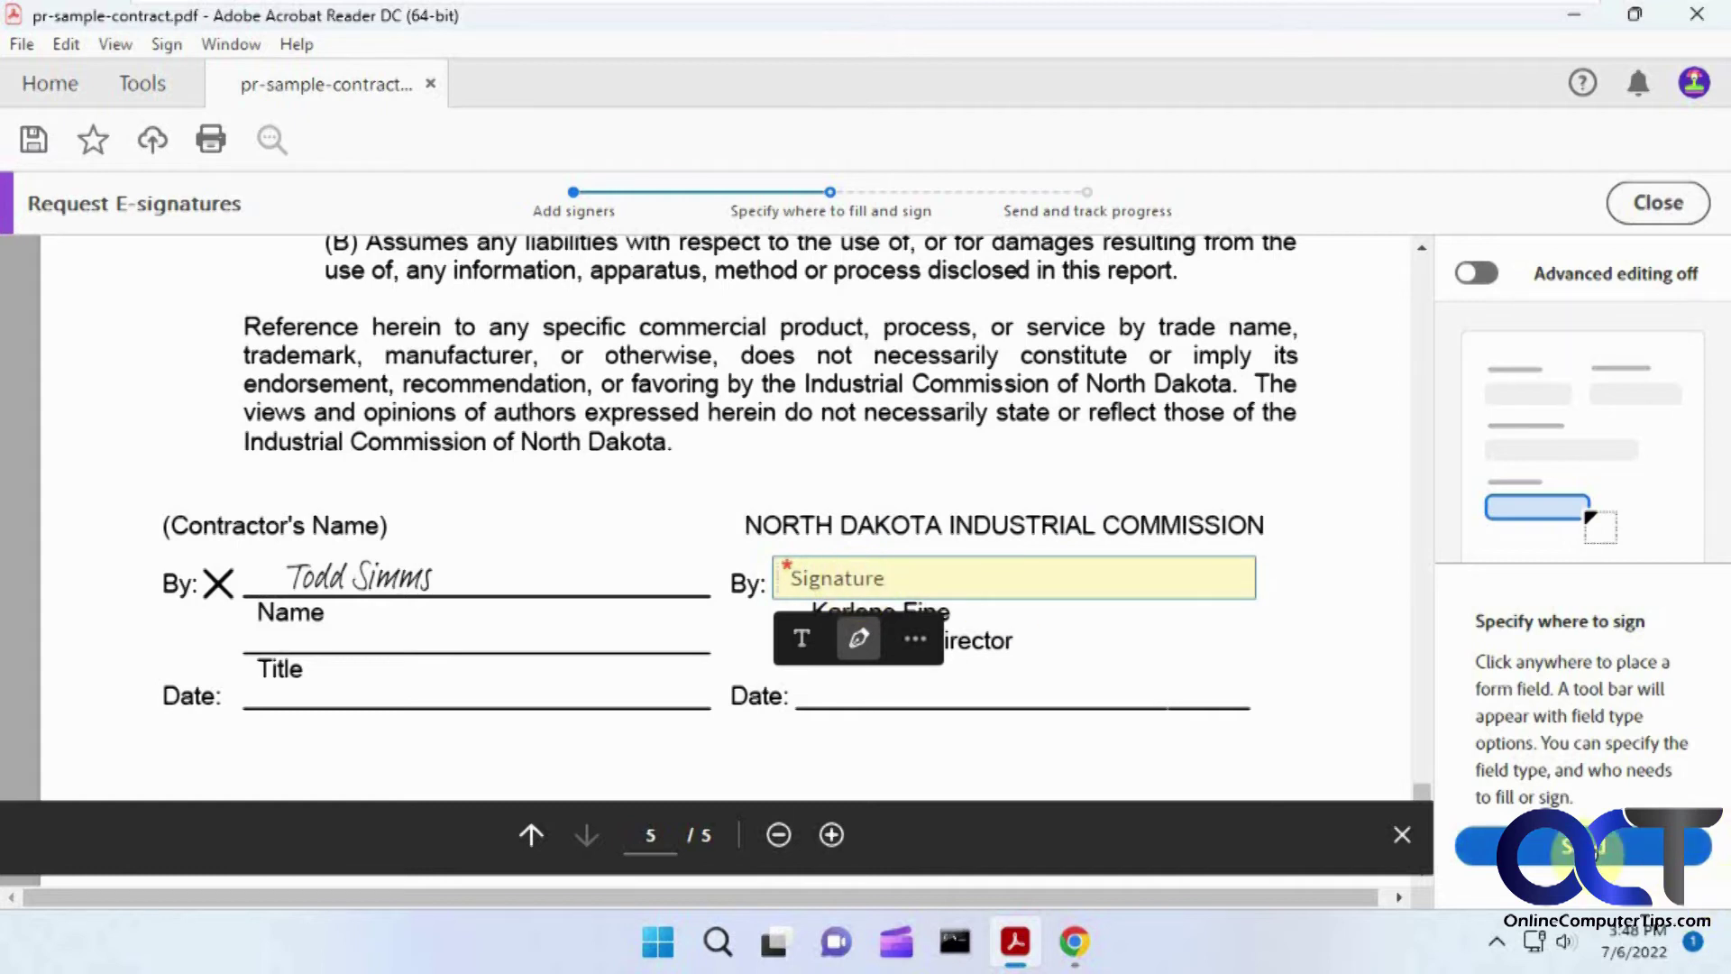
{"action": "left_click", "coordinate": [1573, 847]}
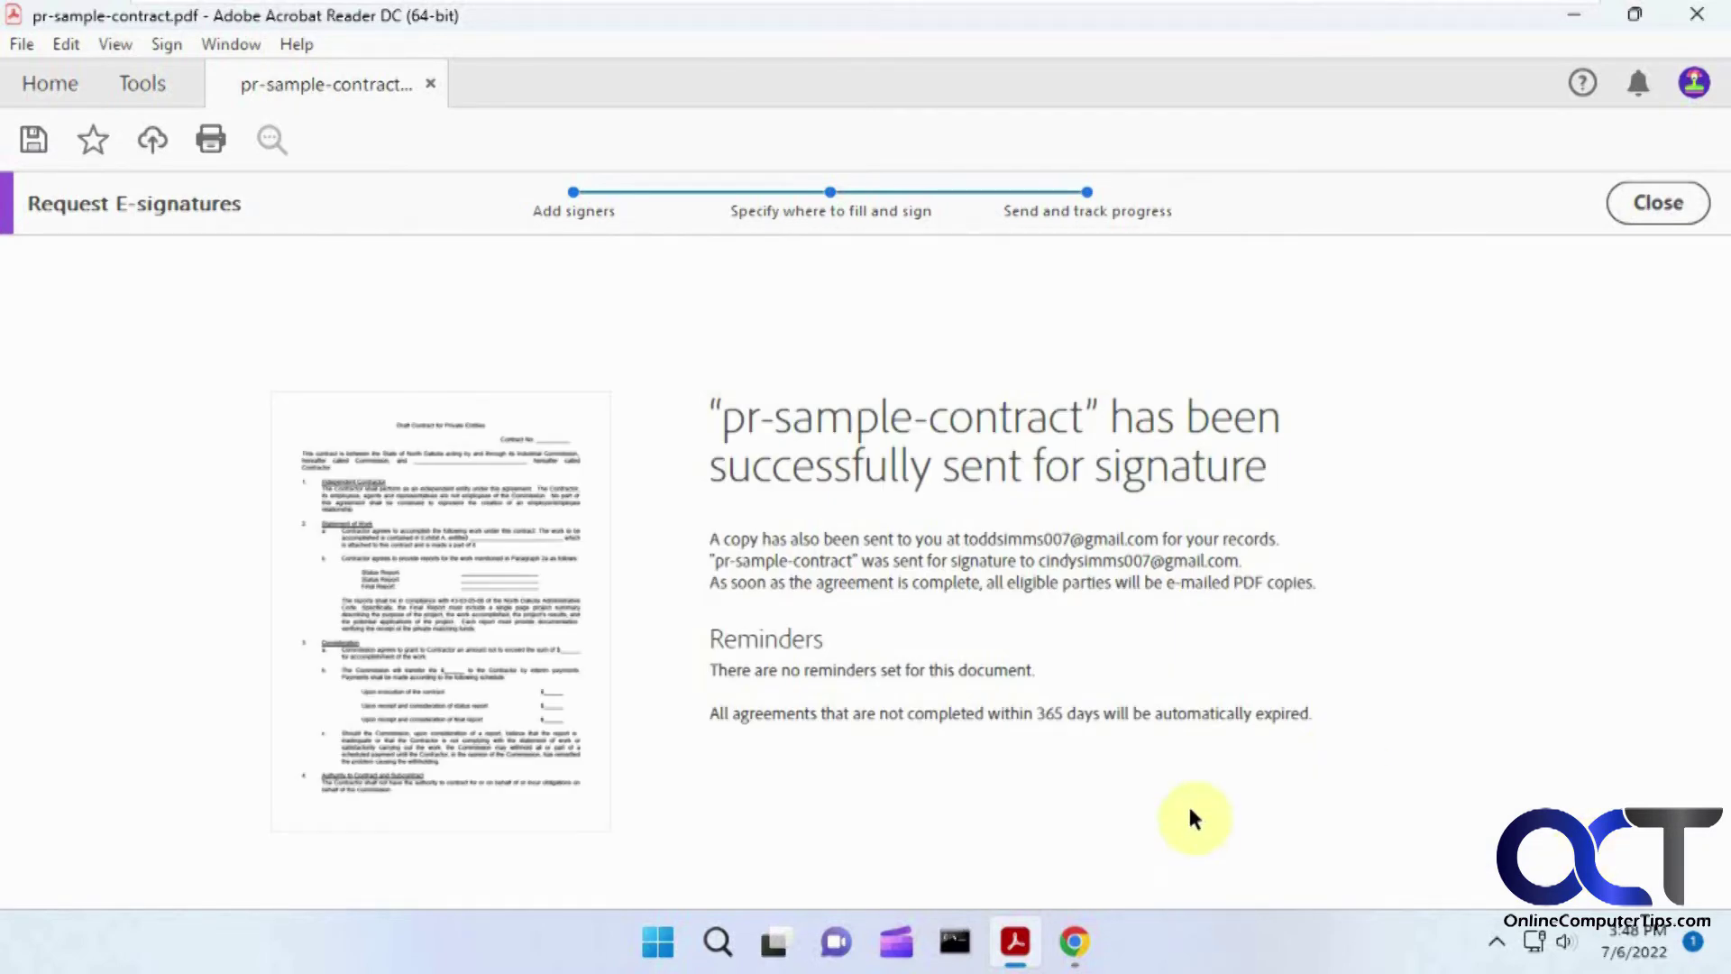
Step: In the recipient's Gmail Updates, open the 'Signature requested on pr-sample-contract' email
{"action": "left_click", "coordinate": [1086, 941]}
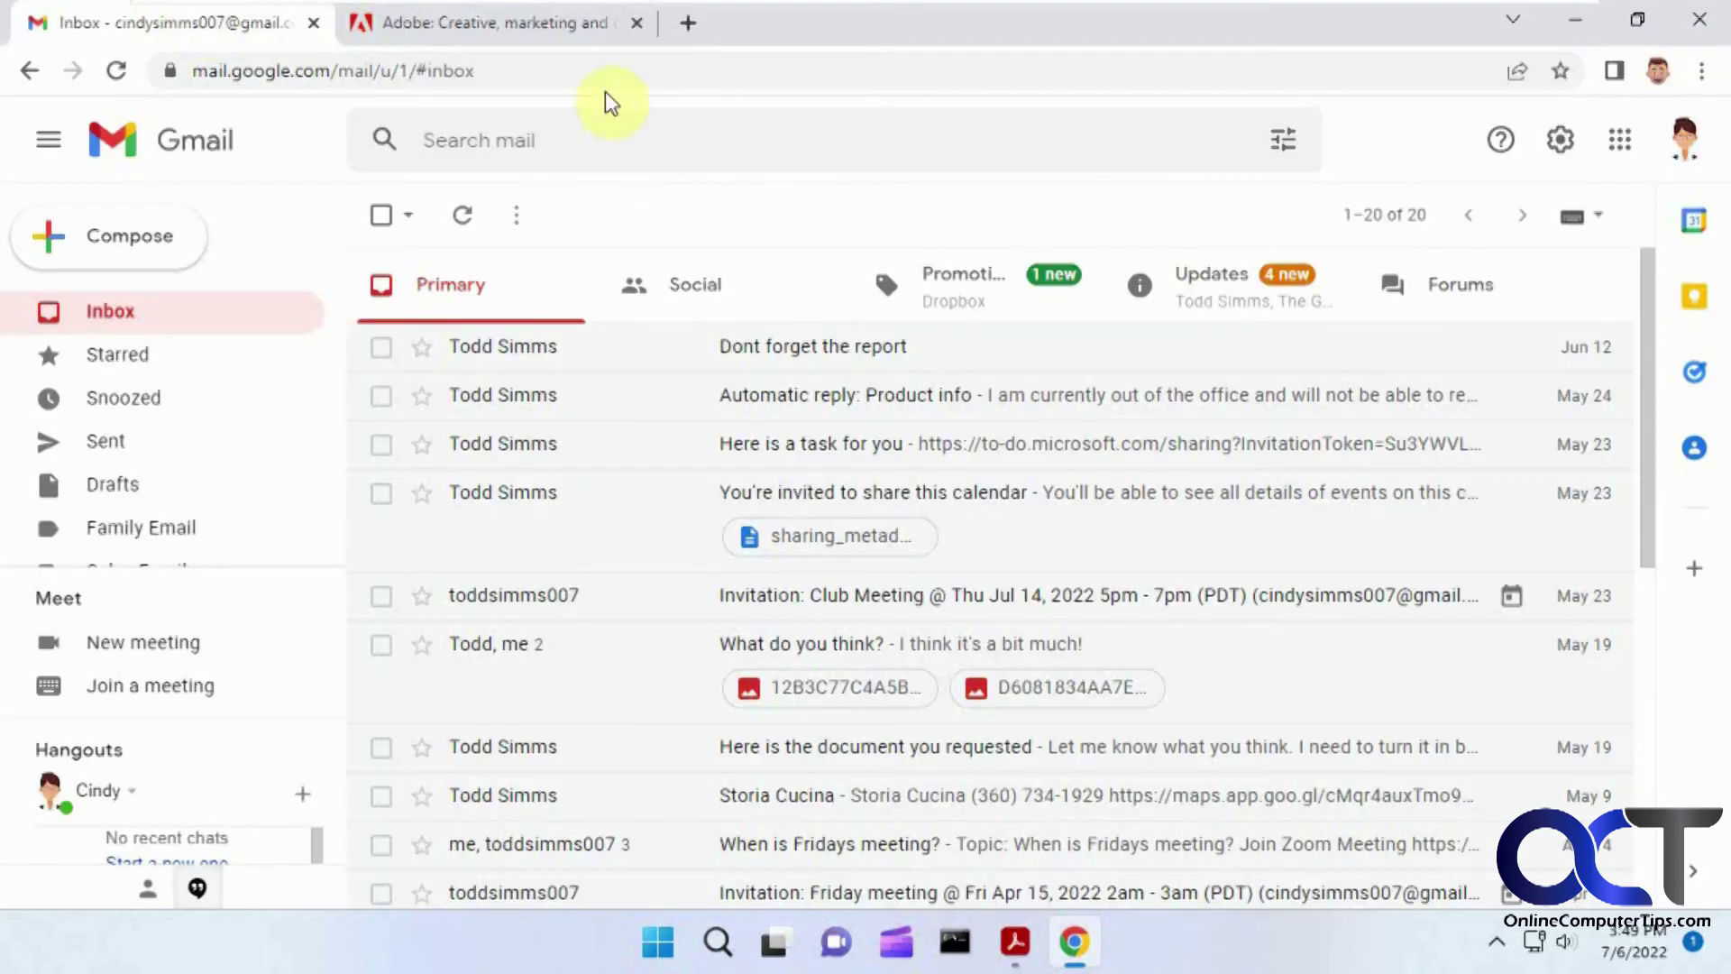
{"action": "left_click", "coordinate": [1217, 299]}
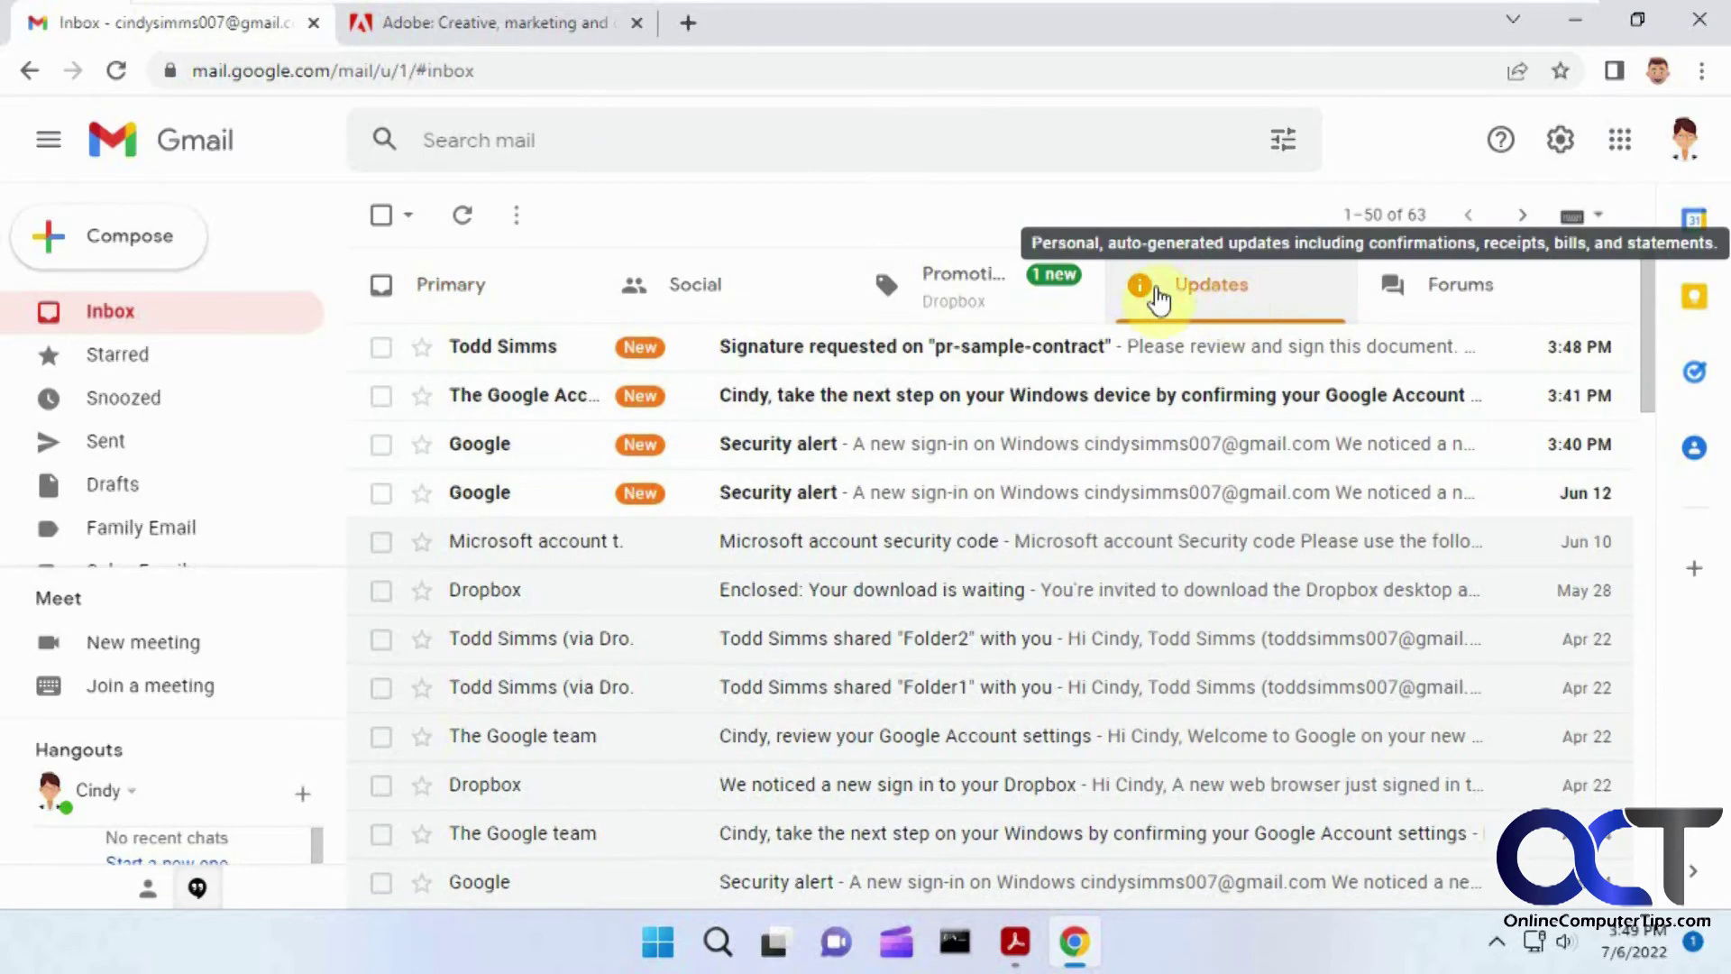
{"action": "left_click", "coordinate": [877, 357]}
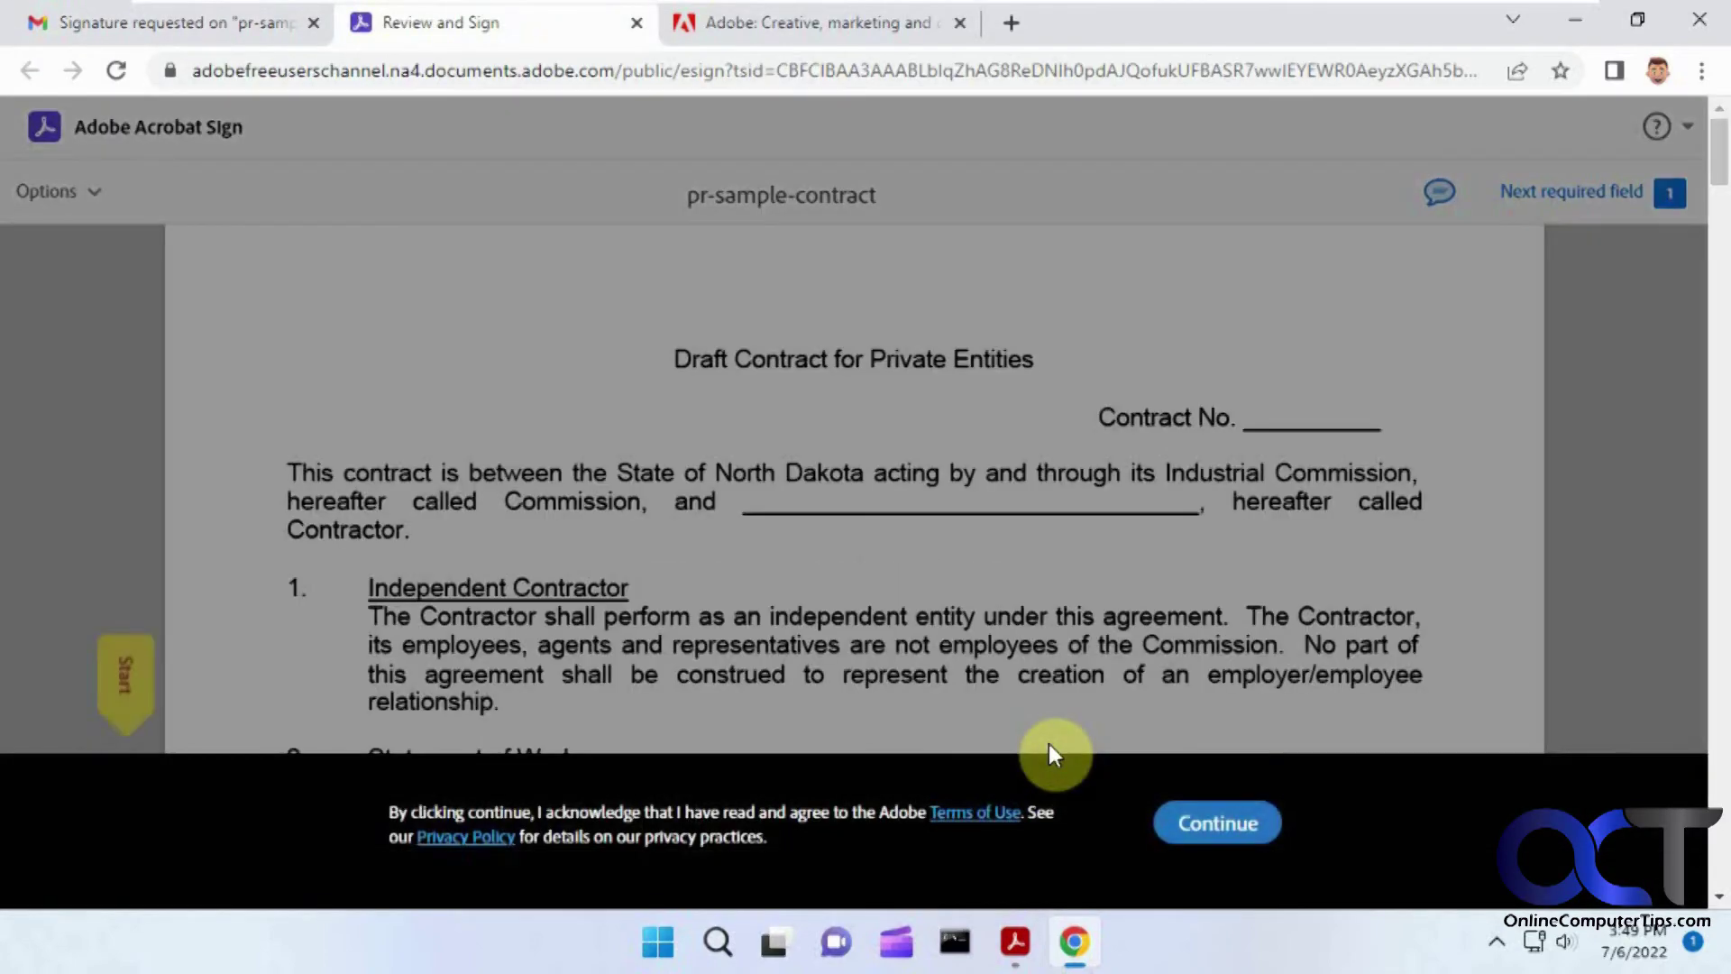
Step: Accept the terms and jump to the By field that needs a signature
{"action": "left_click", "coordinate": [1214, 824]}
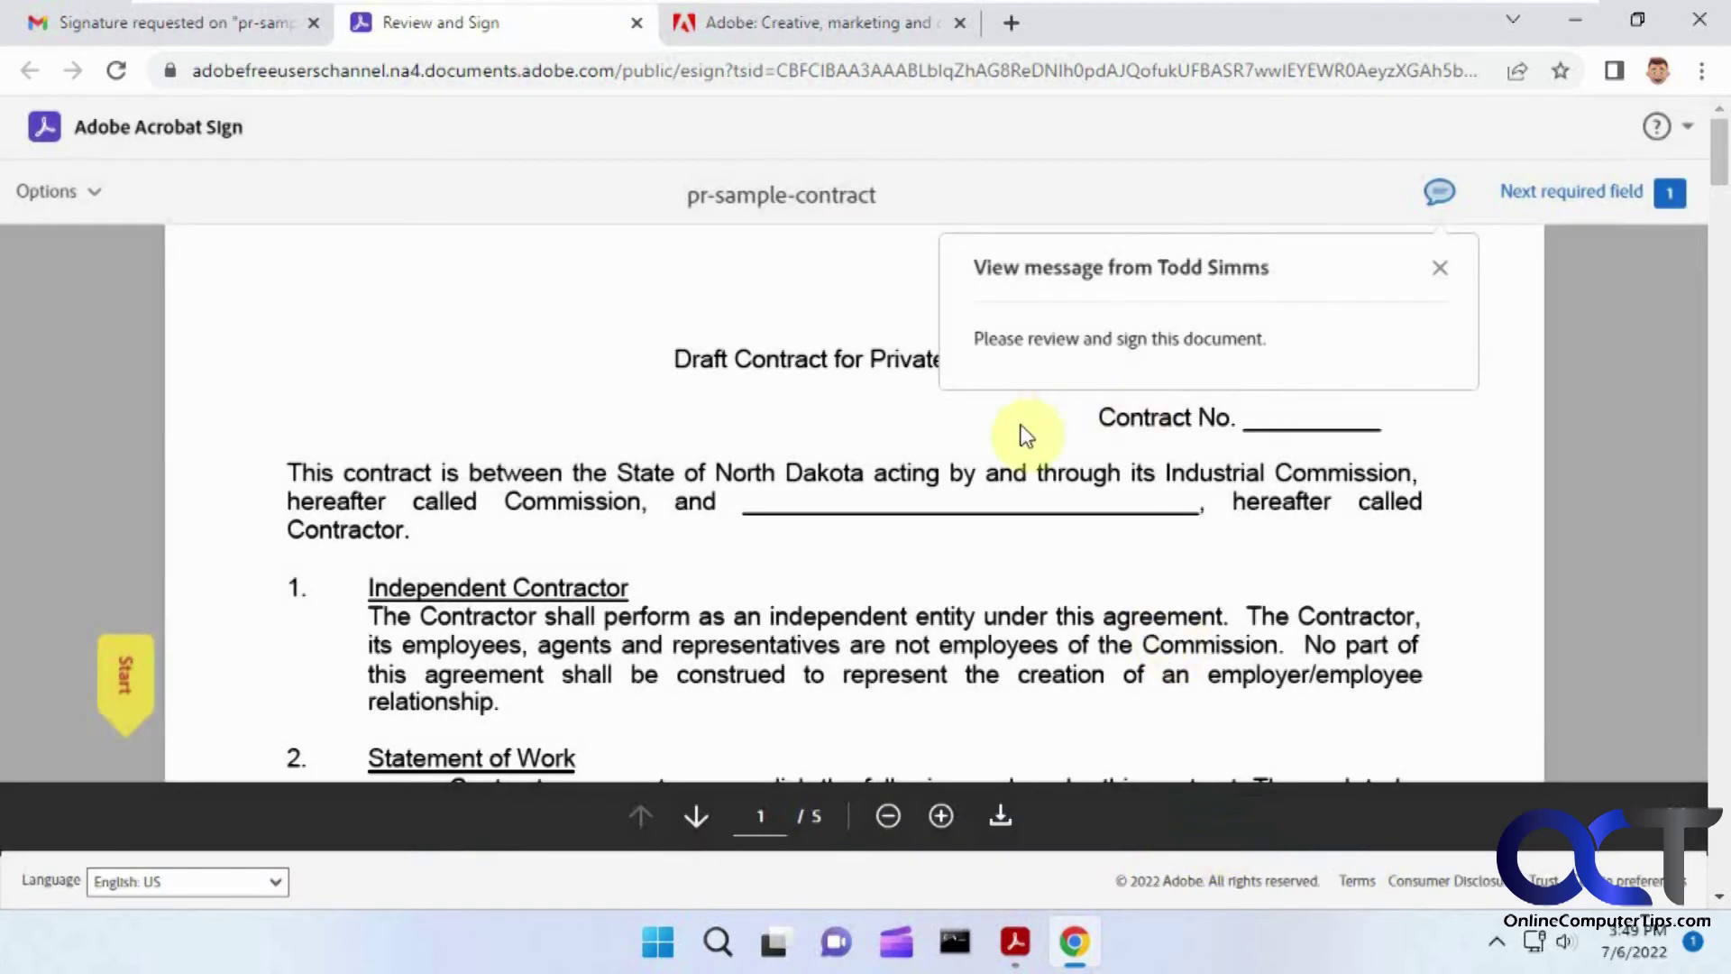
{"action": "scroll", "coordinate": [938, 523], "scroll_direction": "down", "scroll_amount": 3}
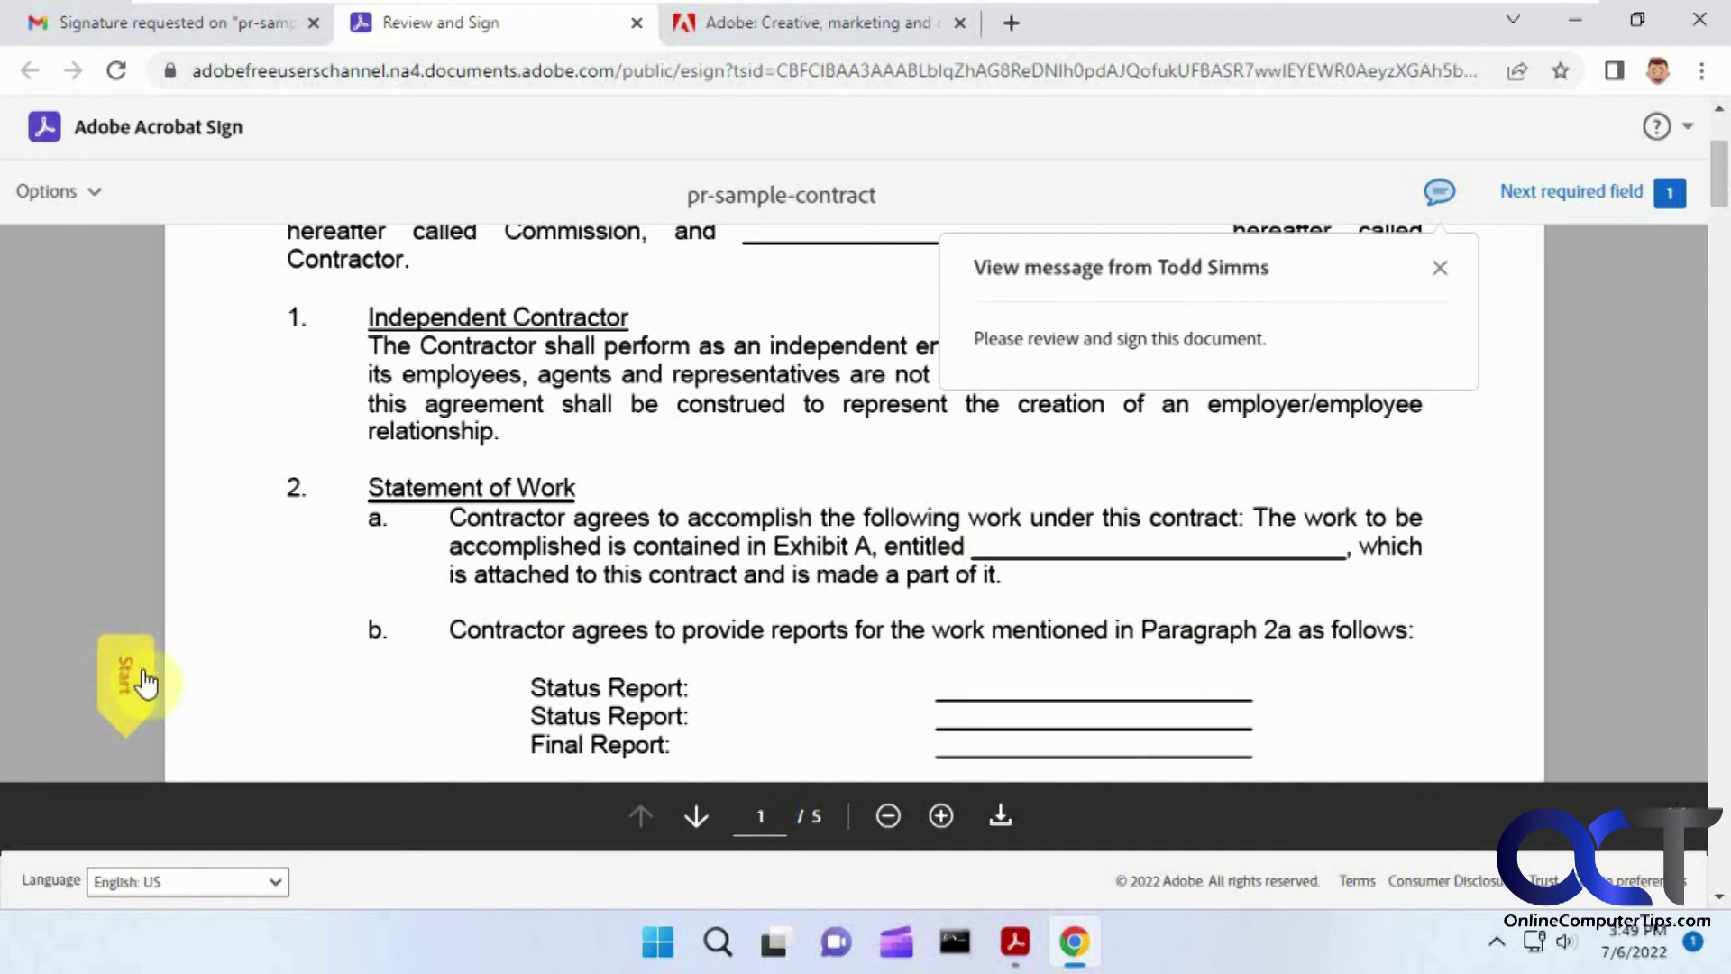
{"action": "left_click", "coordinate": [125, 684]}
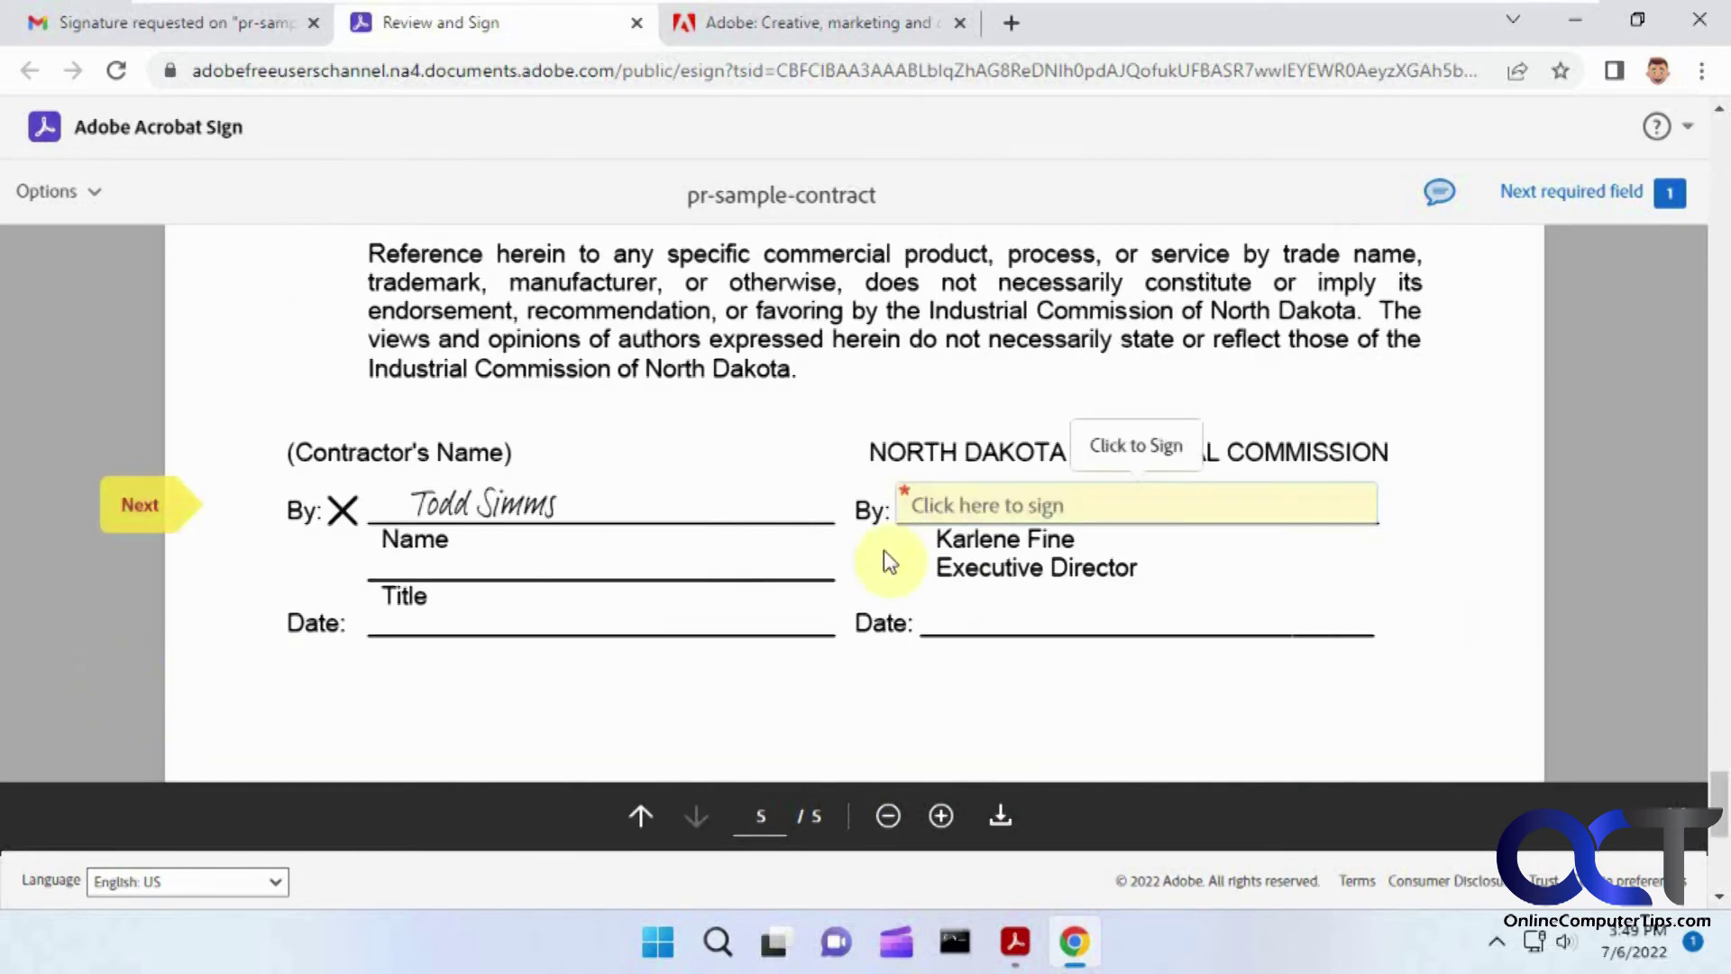
{"action": "left_click", "coordinate": [987, 518]}
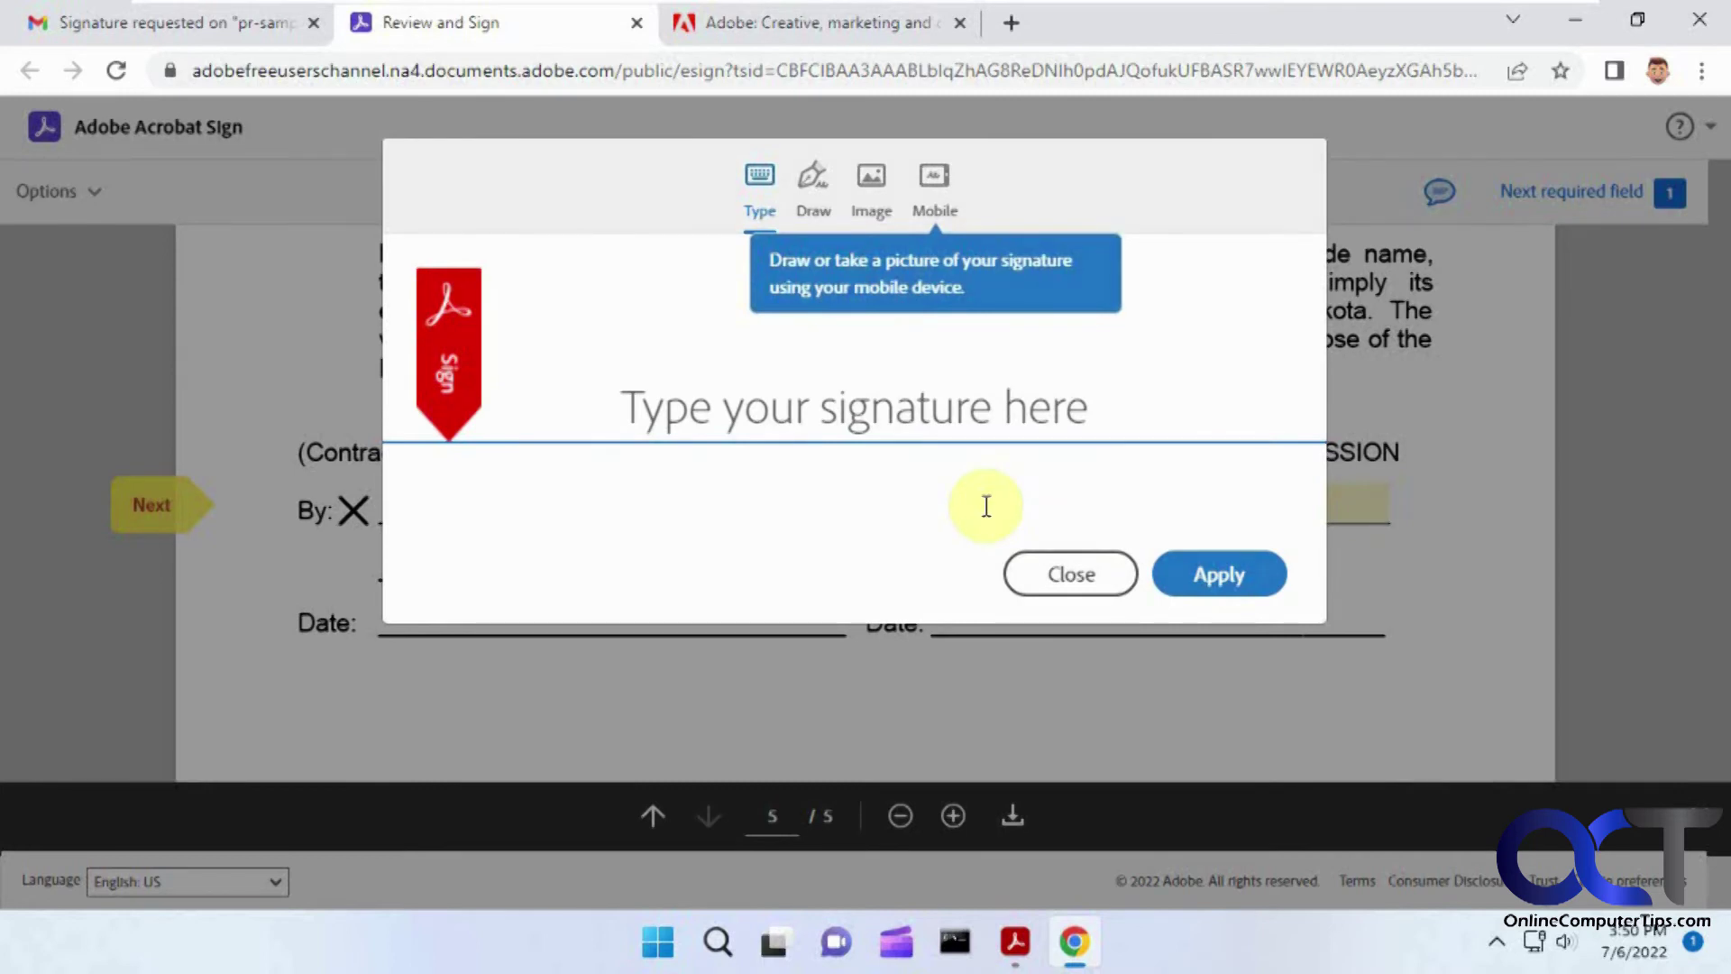
Step: Apply the signer's typed name as the signature, finish signing, and open a new tab
{"action": "left_click", "coordinate": [926, 424]}
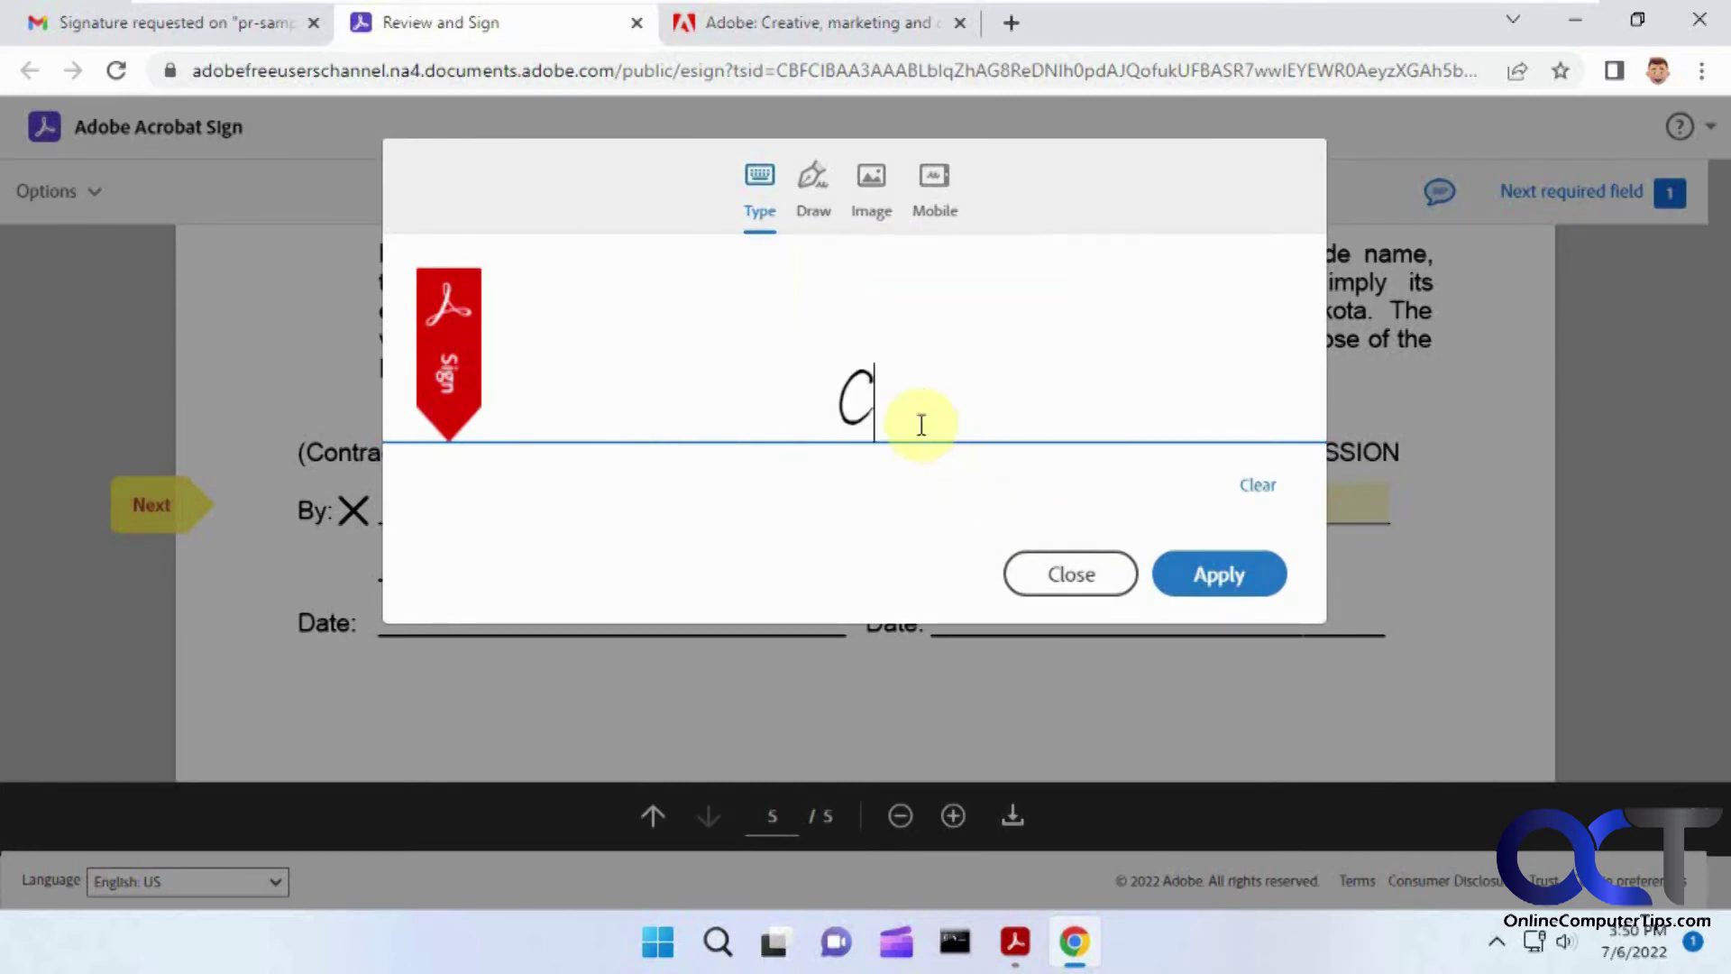
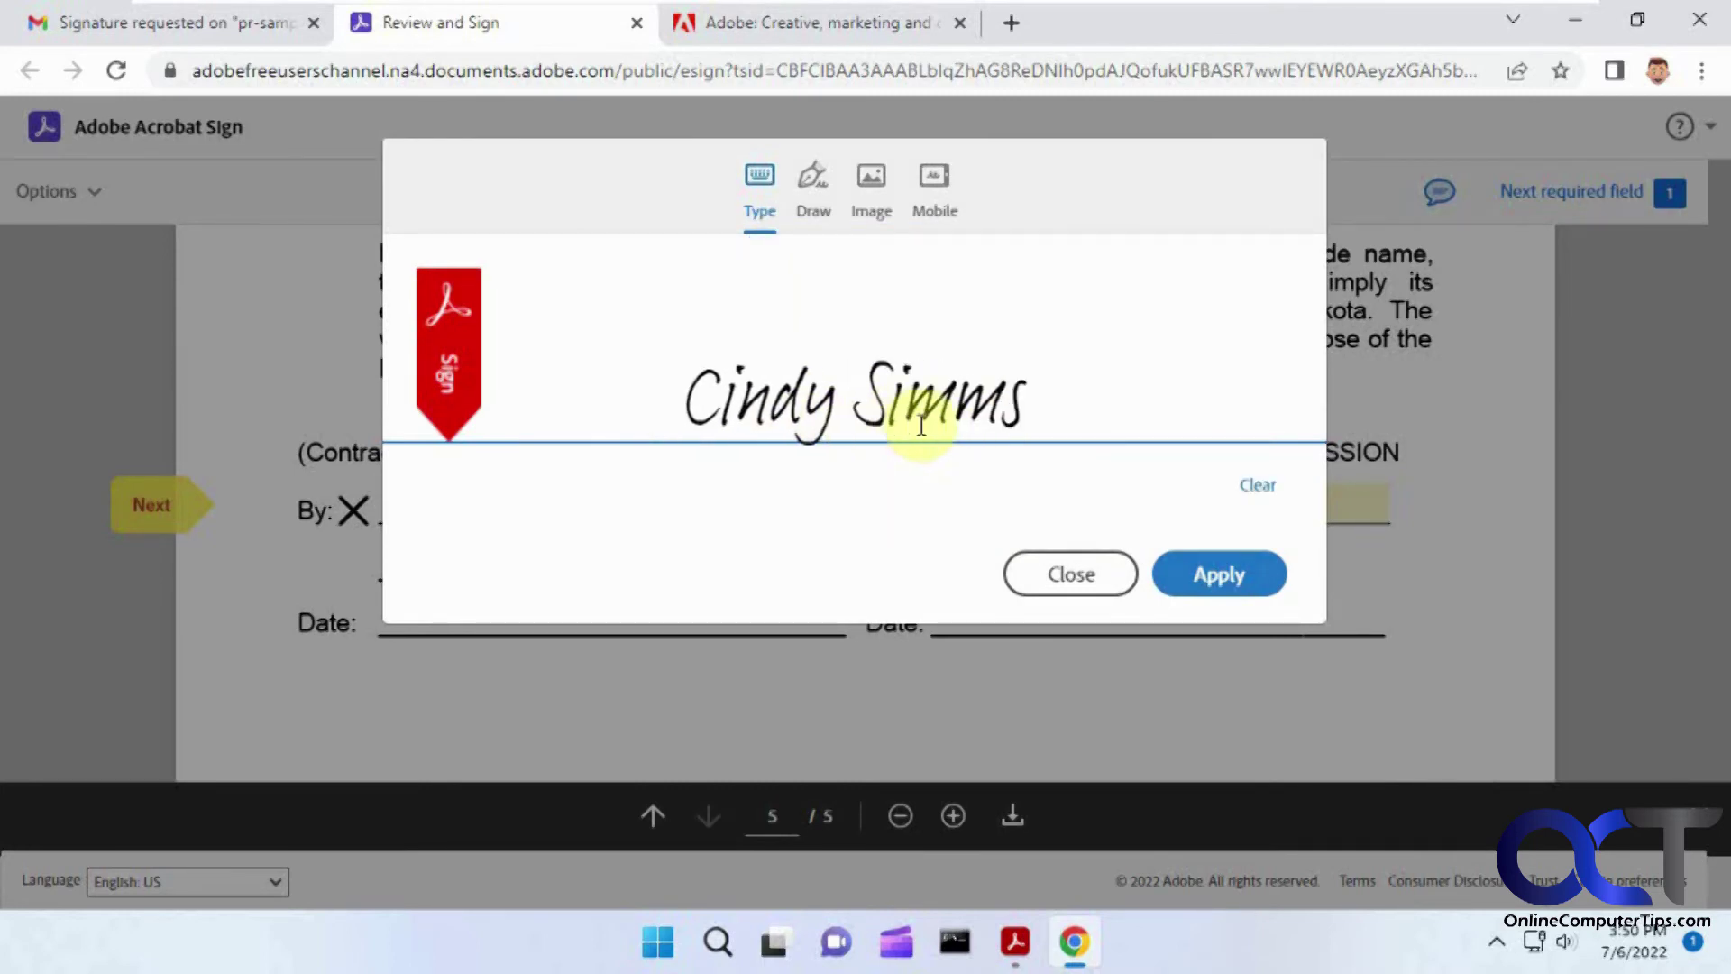
{"action": "left_click", "coordinate": [1223, 586]}
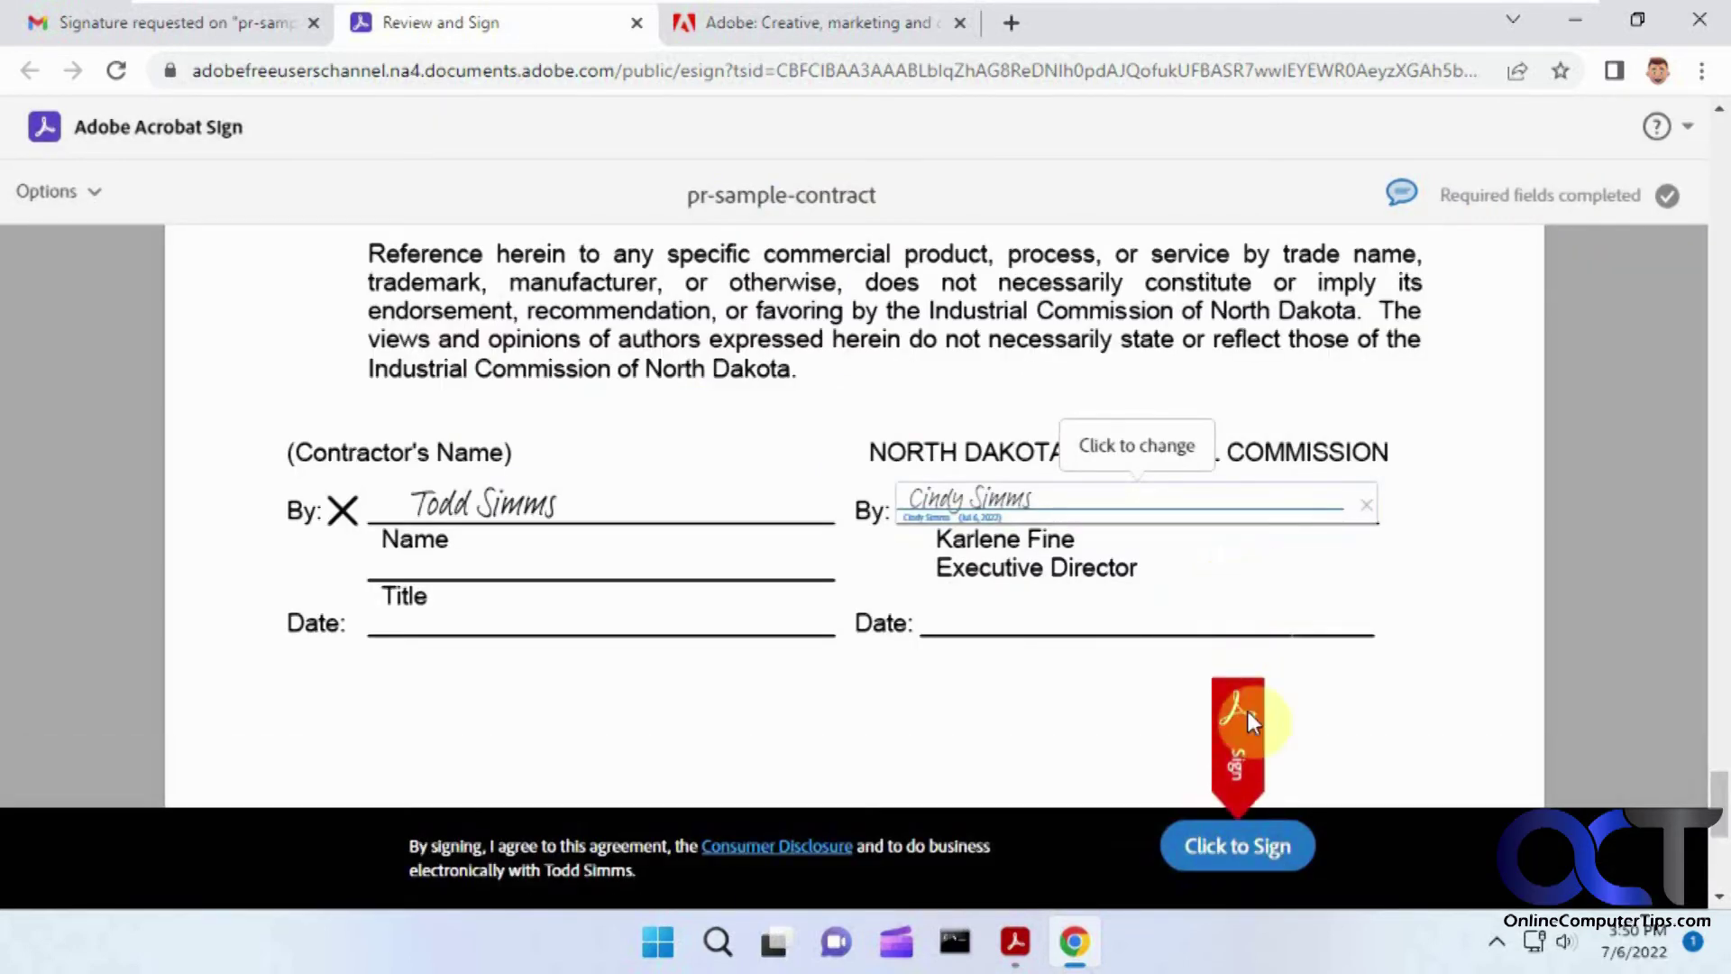
{"action": "left_click", "coordinate": [1240, 847]}
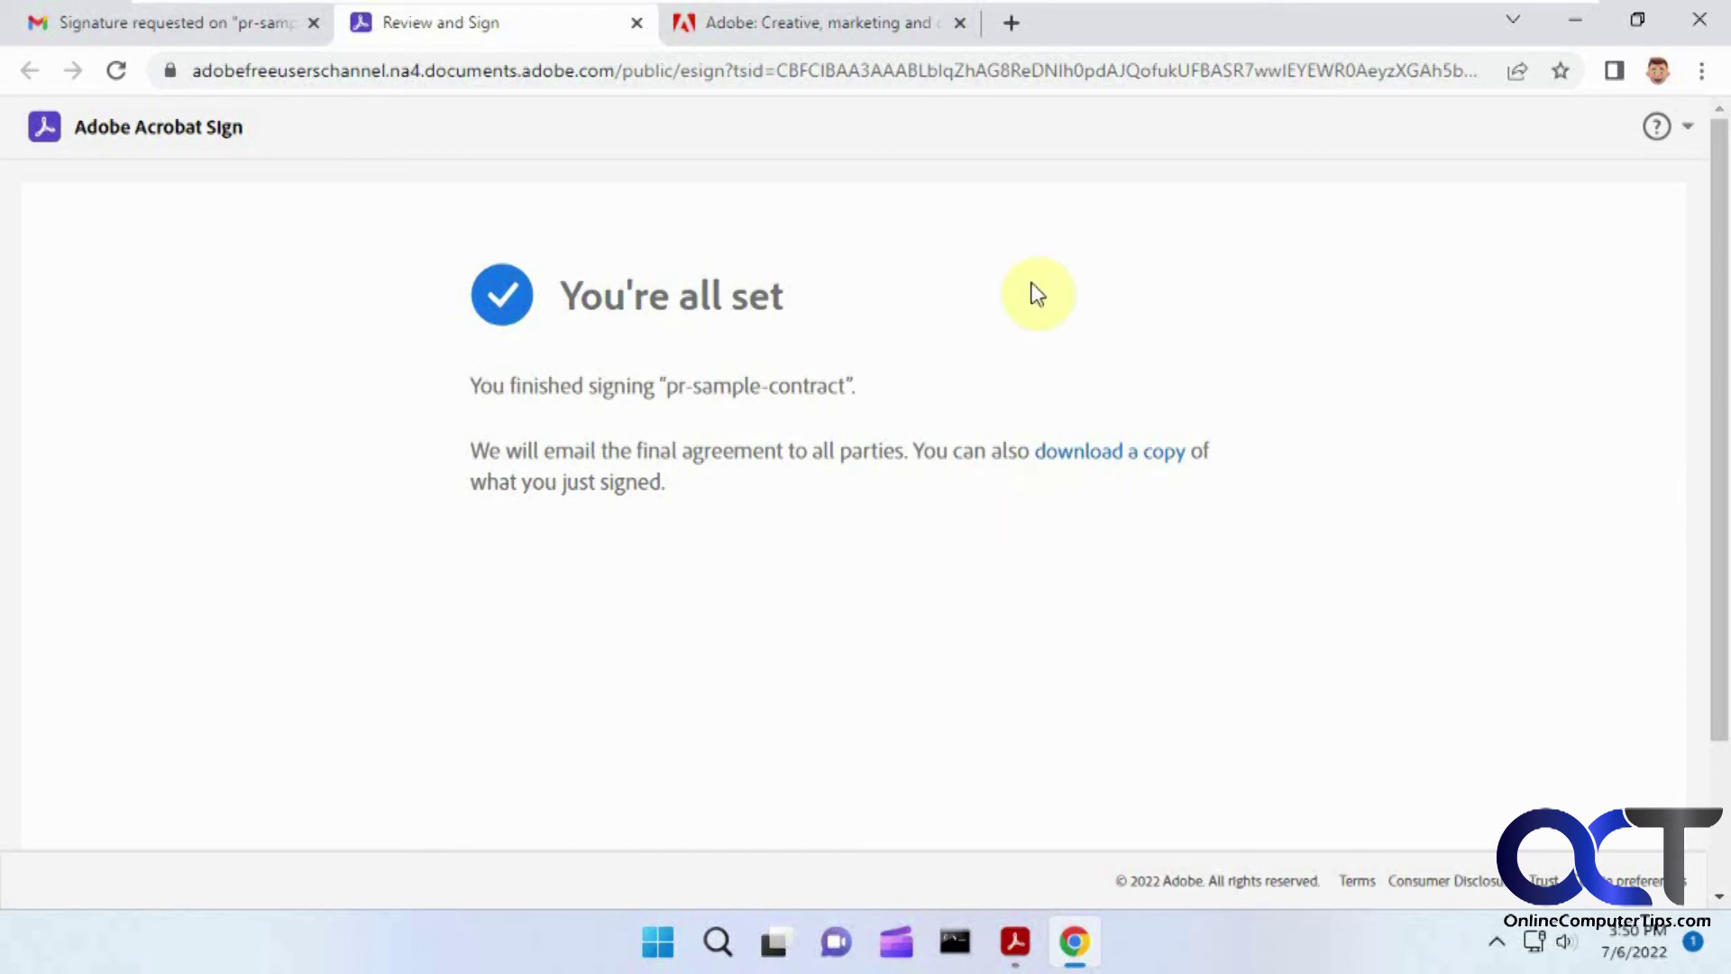
{"action": "left_click", "coordinate": [1013, 22]}
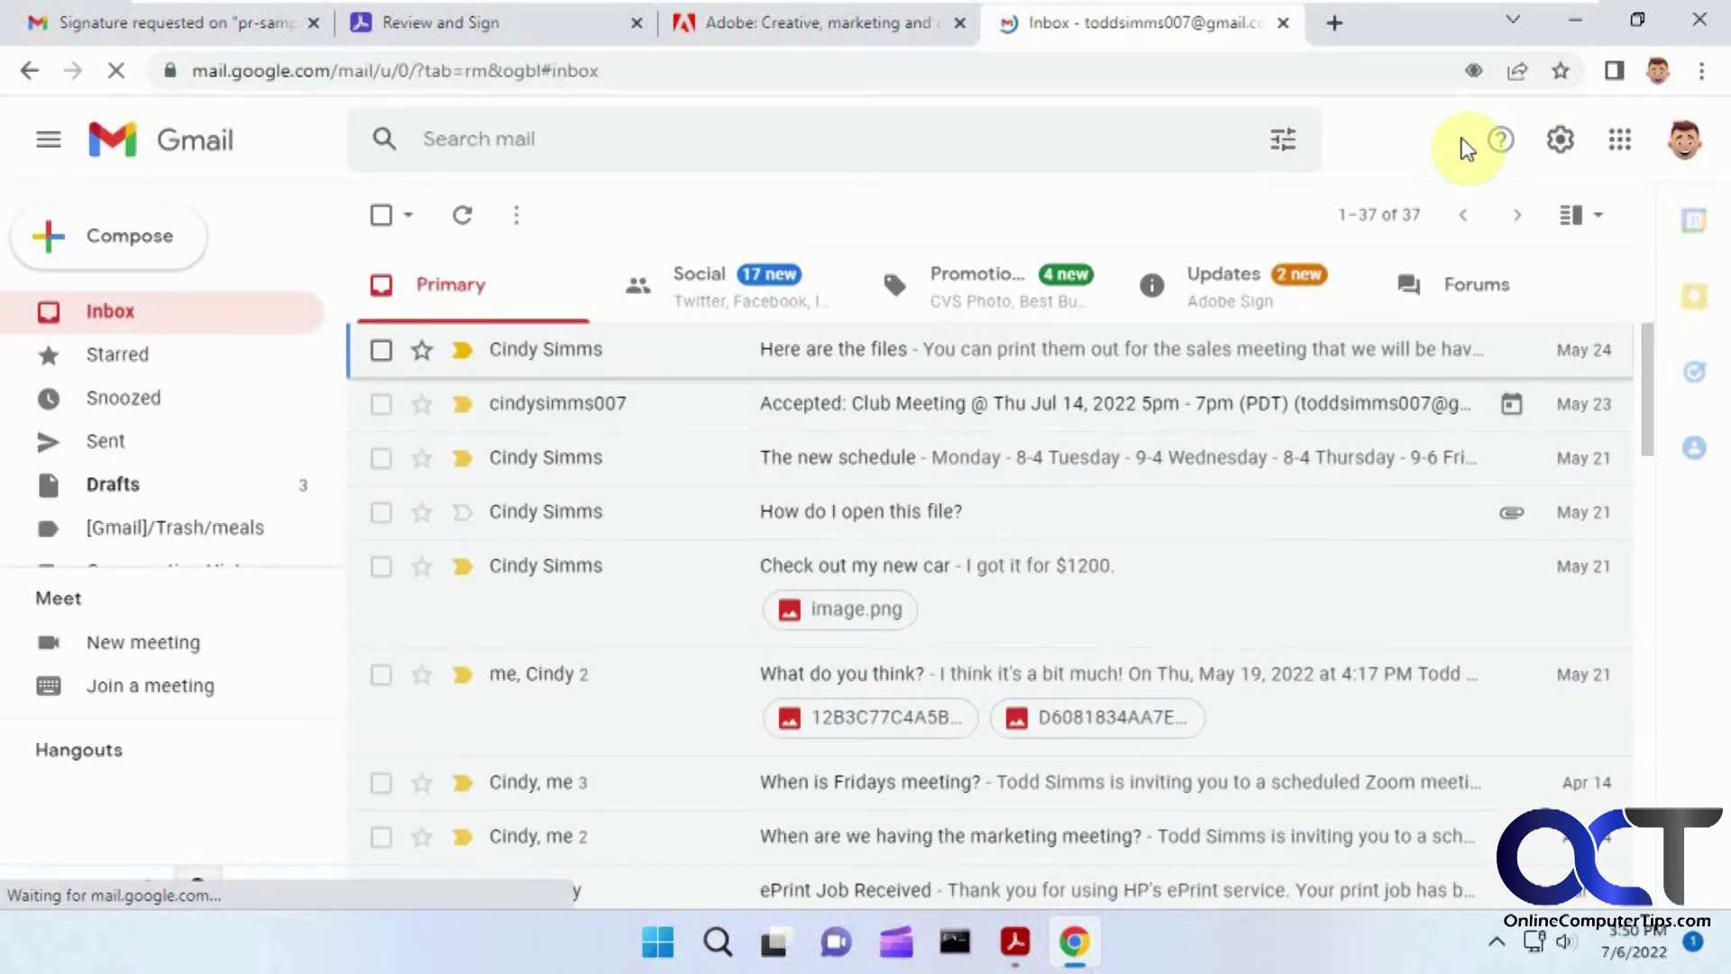
Step: Open the signed pr-sample-contract PDF from Updates and zoom in on page 5's signatures
{"action": "left_click", "coordinate": [1244, 281]}
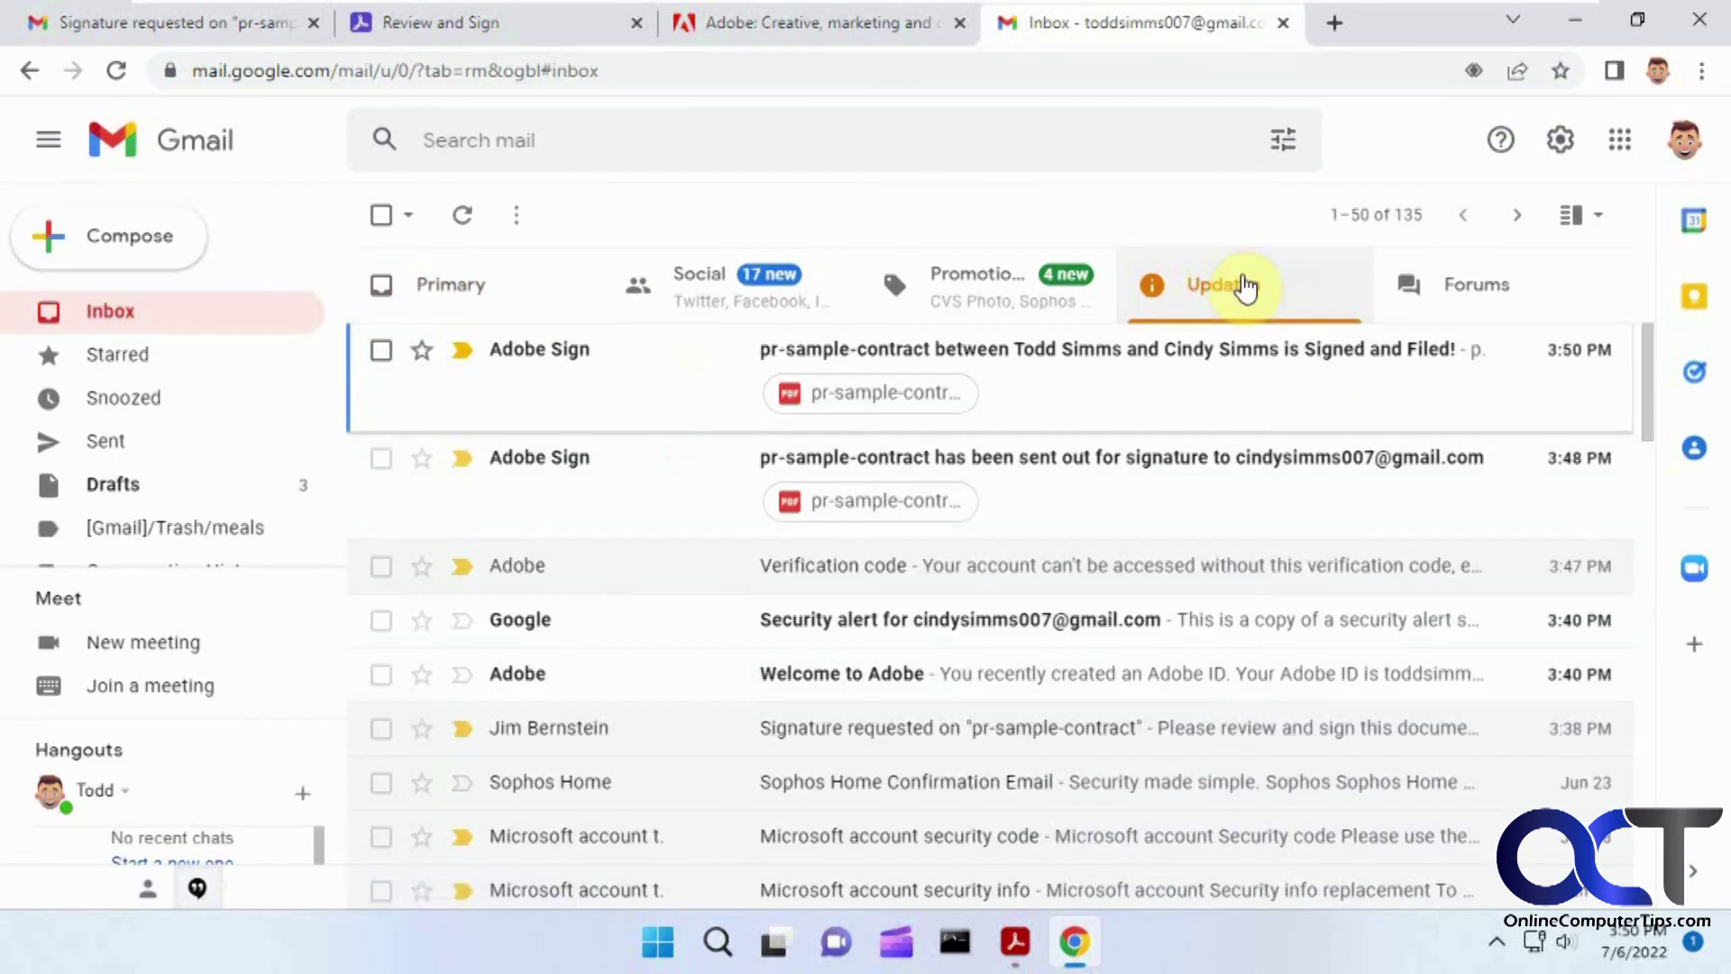
{"action": "left_click", "coordinate": [905, 395]}
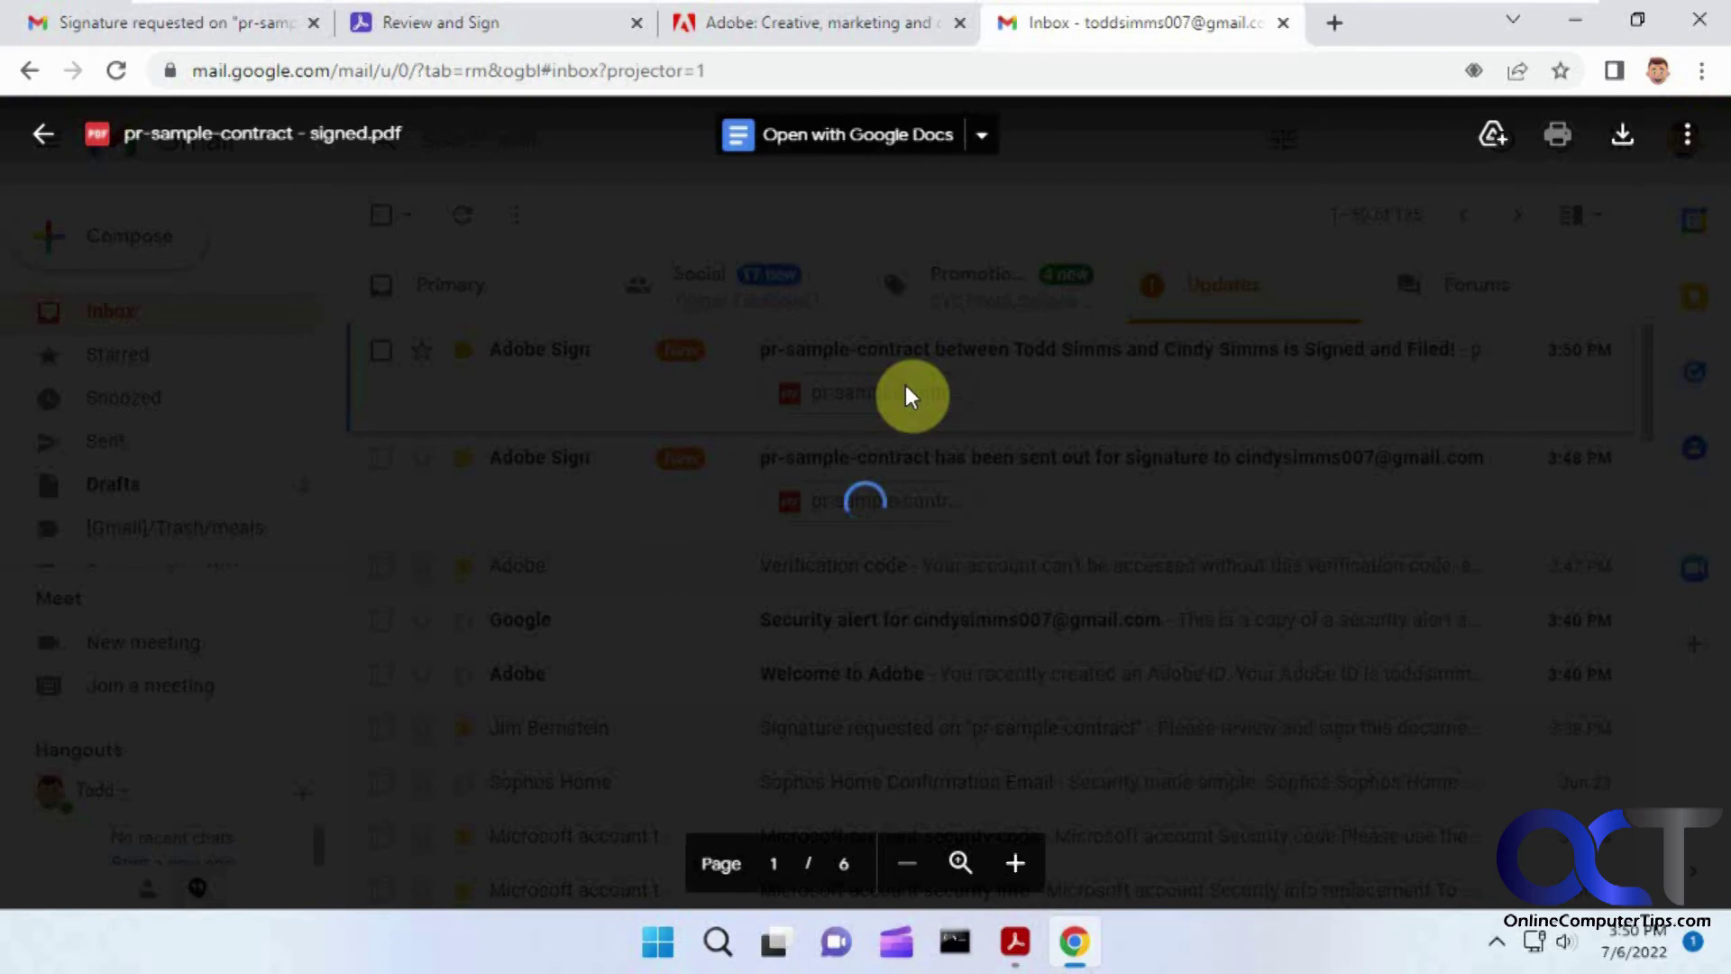
{"action": "scroll", "coordinate": [908, 388], "scroll_direction": "down", "scroll_amount": 20}
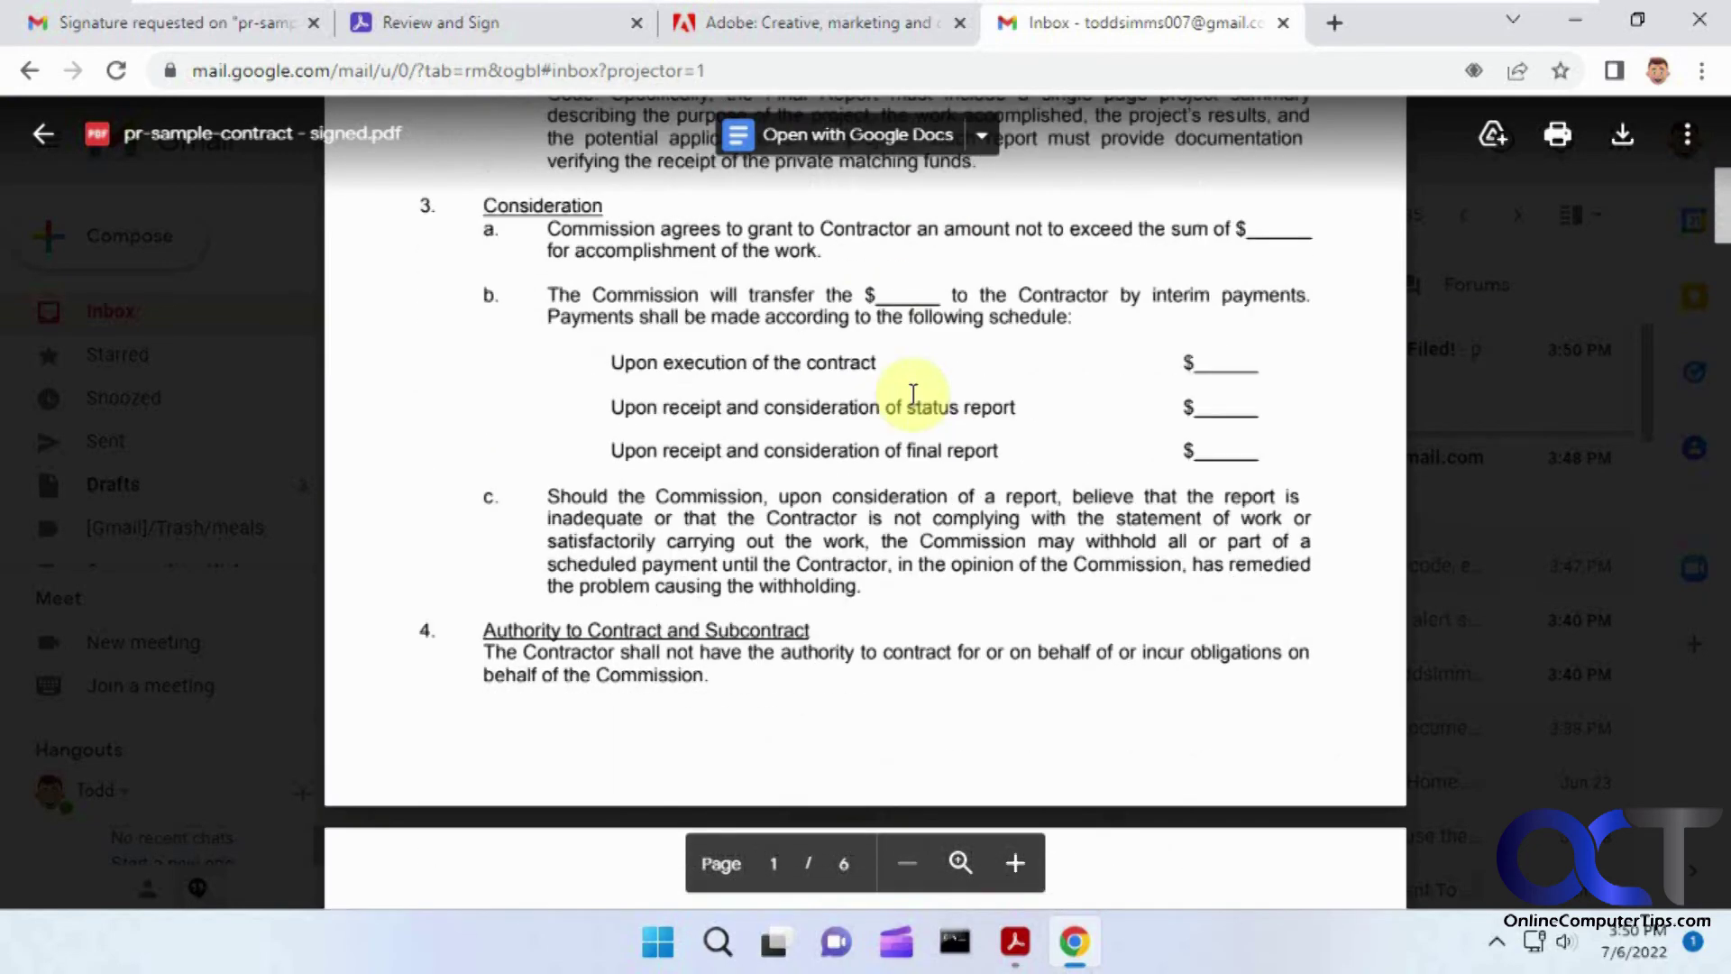
{"action": "scroll", "coordinate": [933, 406], "scroll_direction": "down", "scroll_amount": 20}
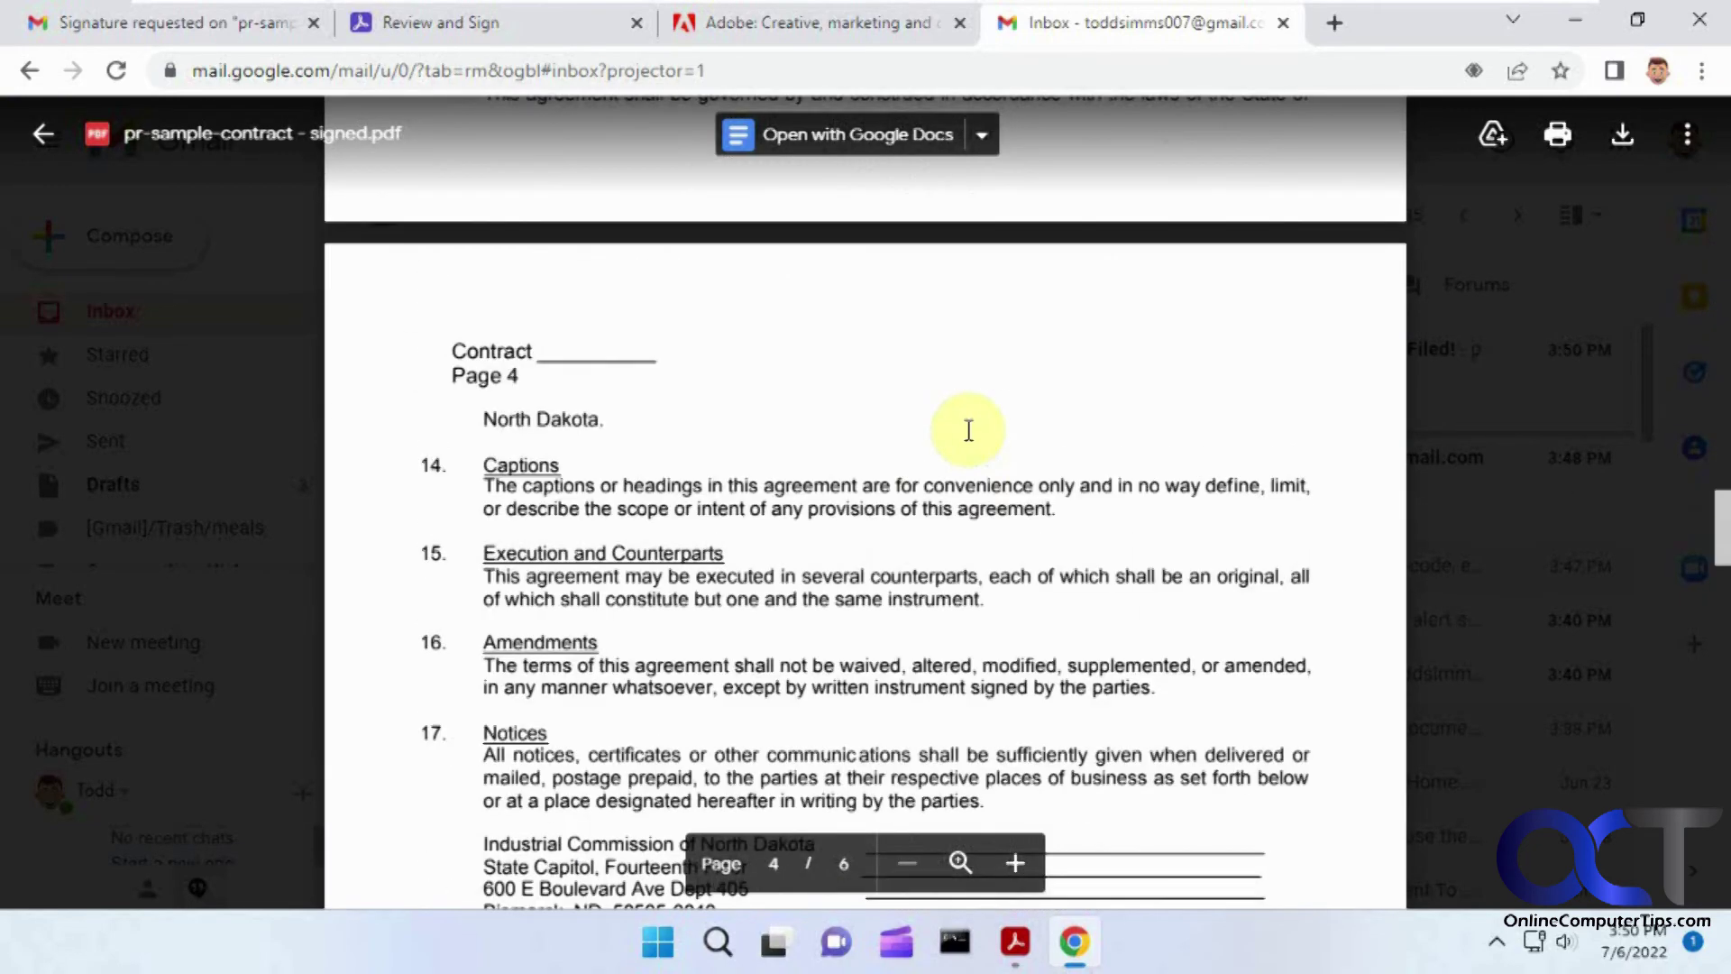
{"action": "scroll", "coordinate": [976, 439], "scroll_direction": "down", "scroll_amount": 7}
{"action": "scroll", "coordinate": [977, 436], "scroll_direction": "up", "scroll_amount": 4}
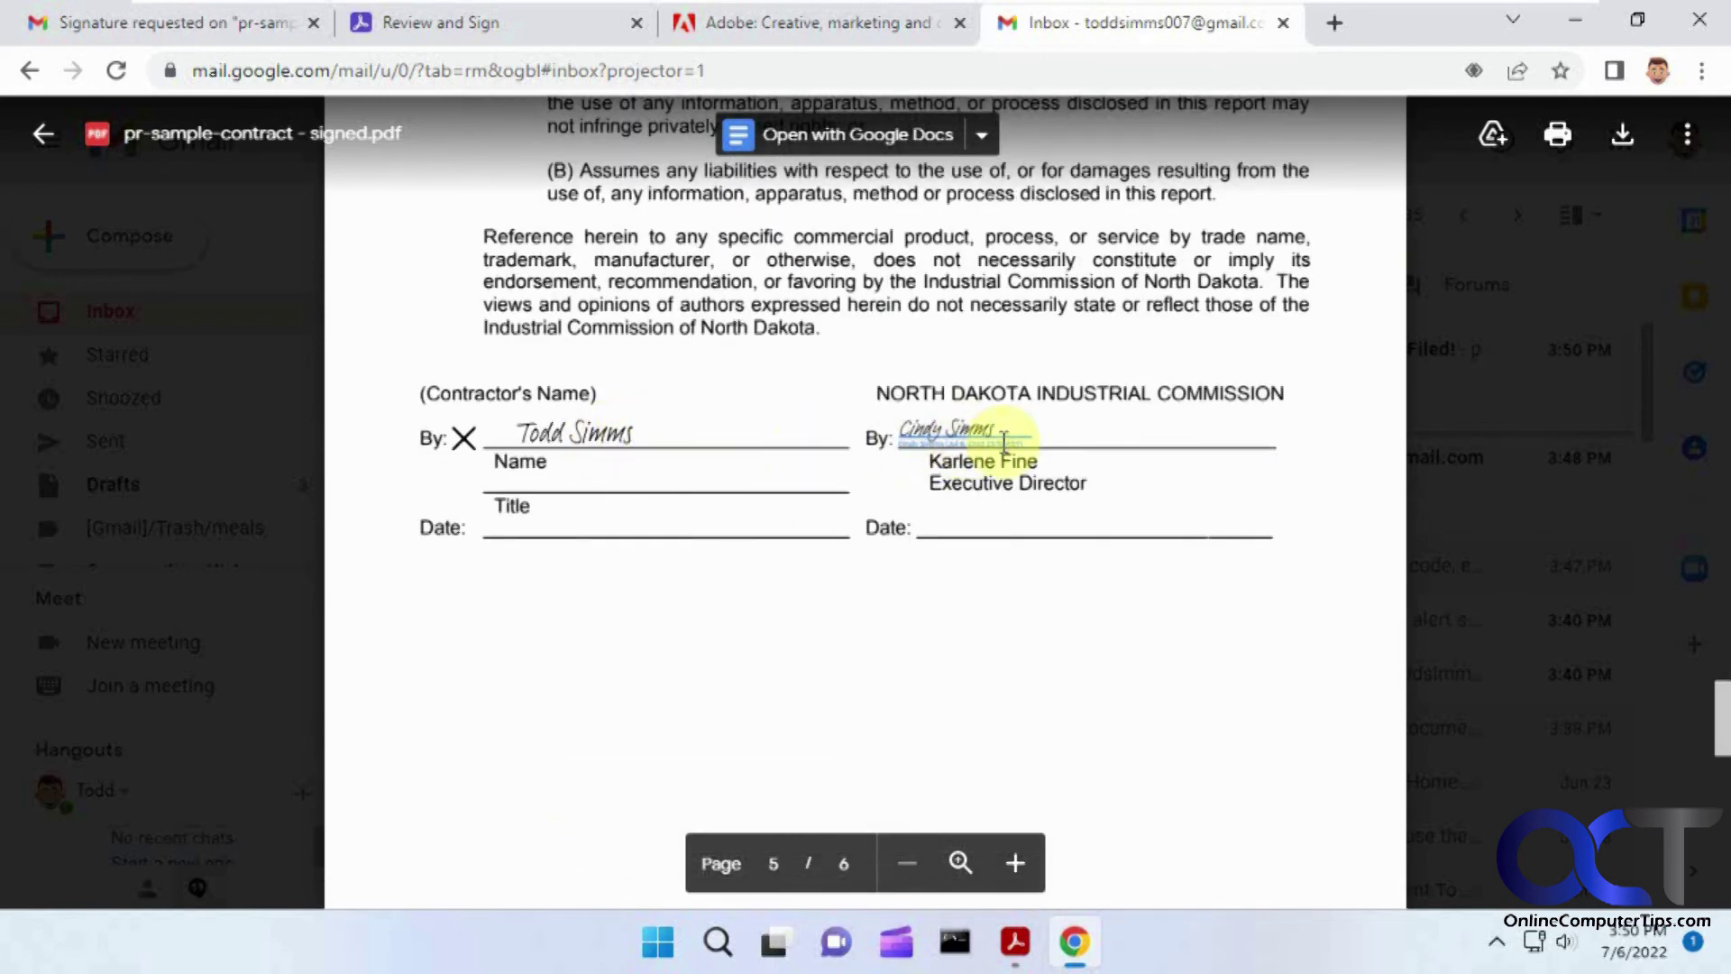
{"action": "key", "text": "ctrl+plus"}
{"action": "key", "text": "ctrl+plus"}
{"action": "key", "text": "ctrl+plus"}
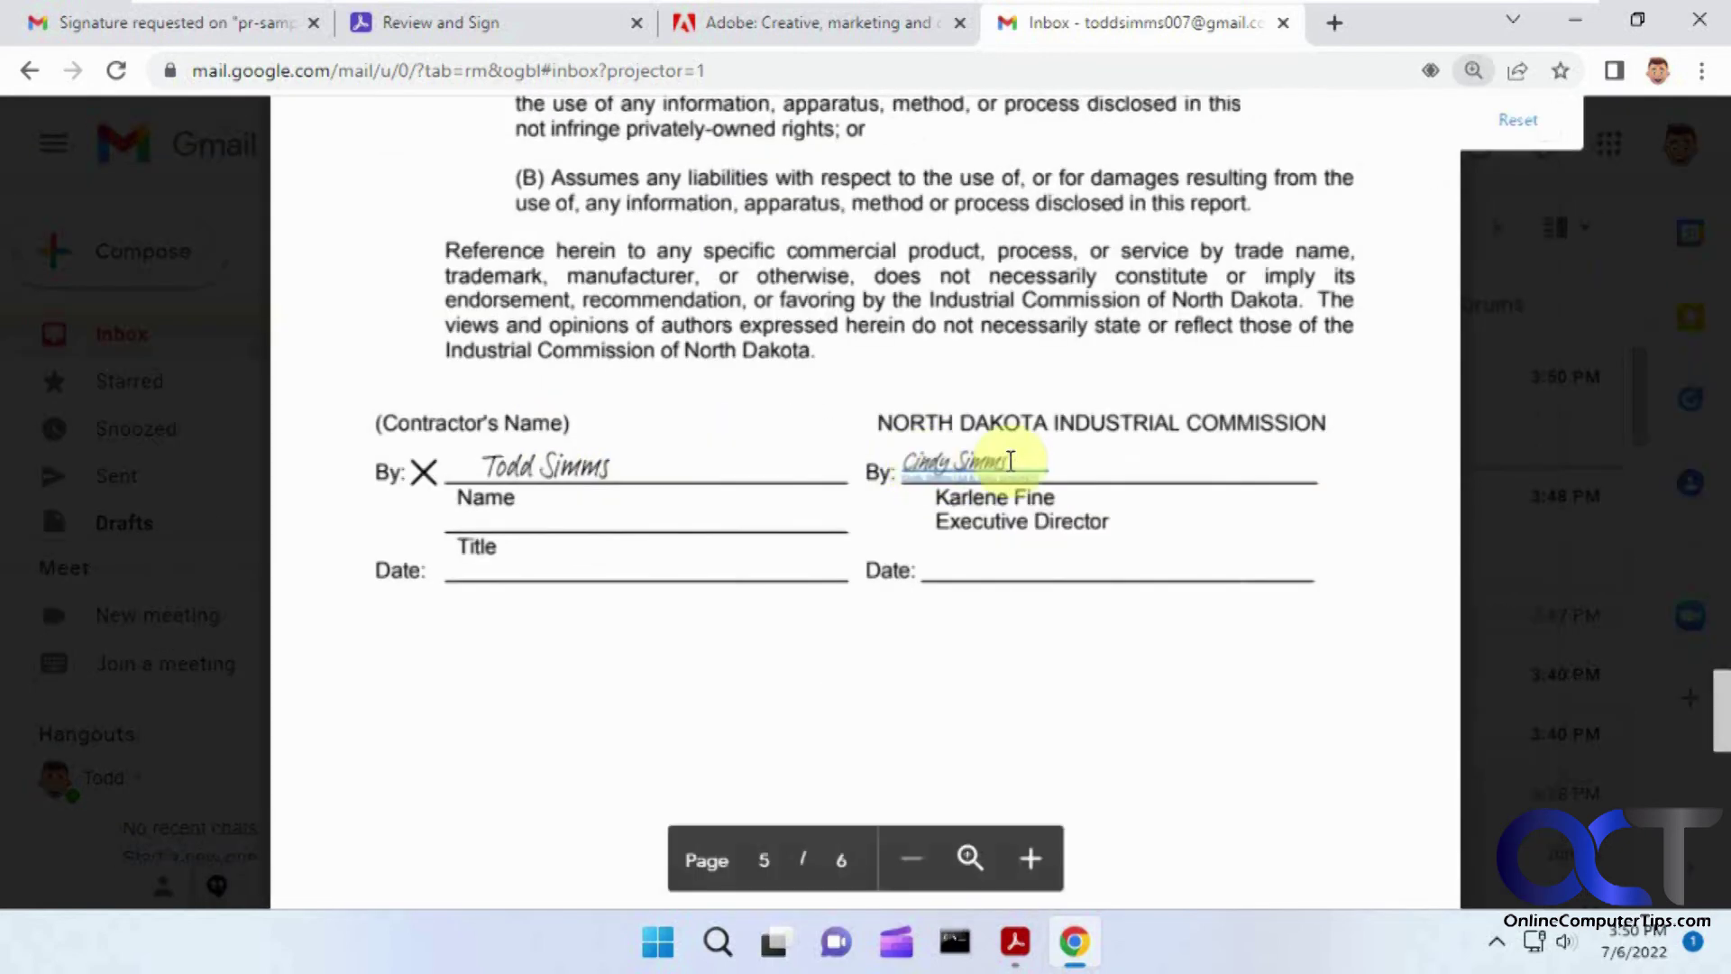